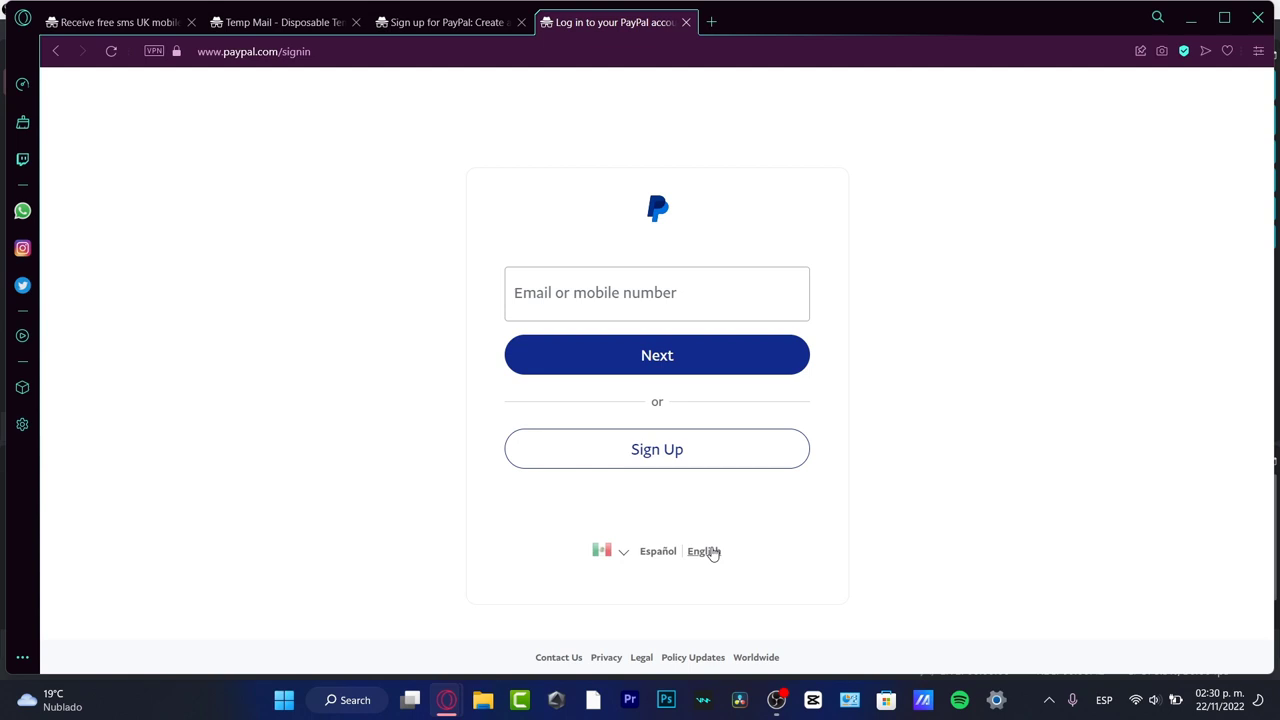
# Start a personal PayPal account signup and check the SMS number site for a mobile number.
pyautogui.click(660, 436)
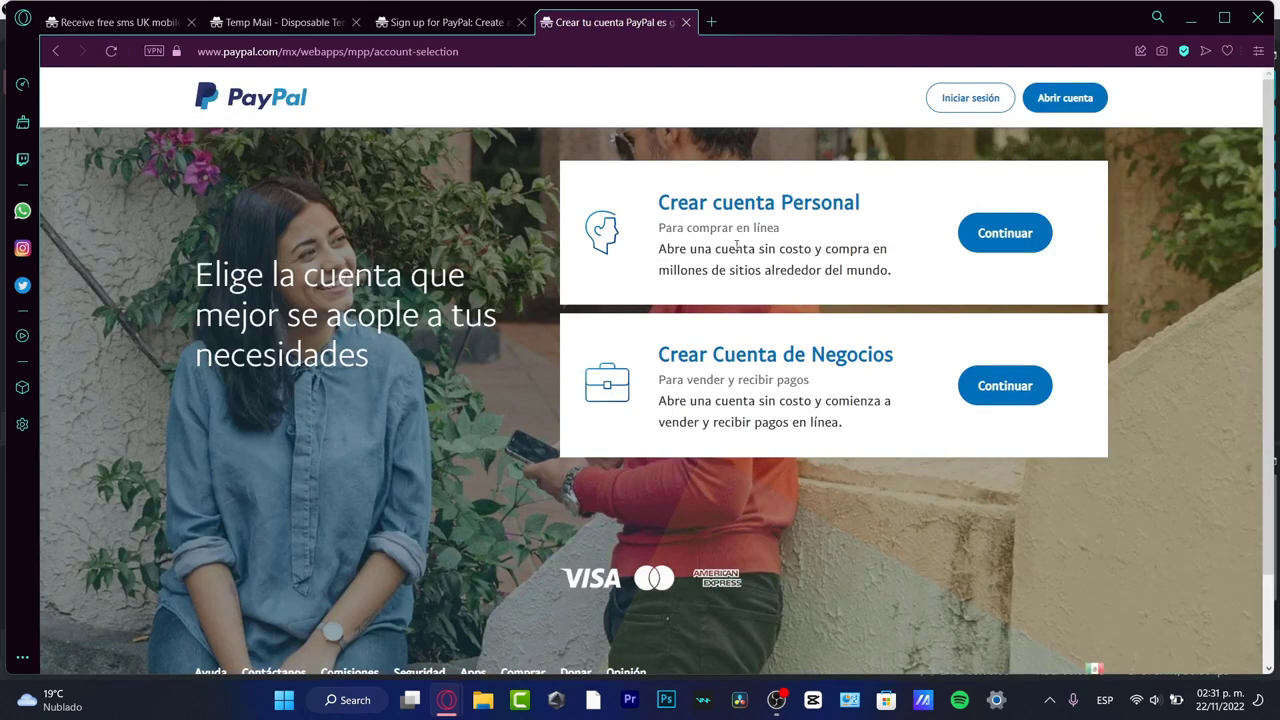
pyautogui.click(1002, 234)
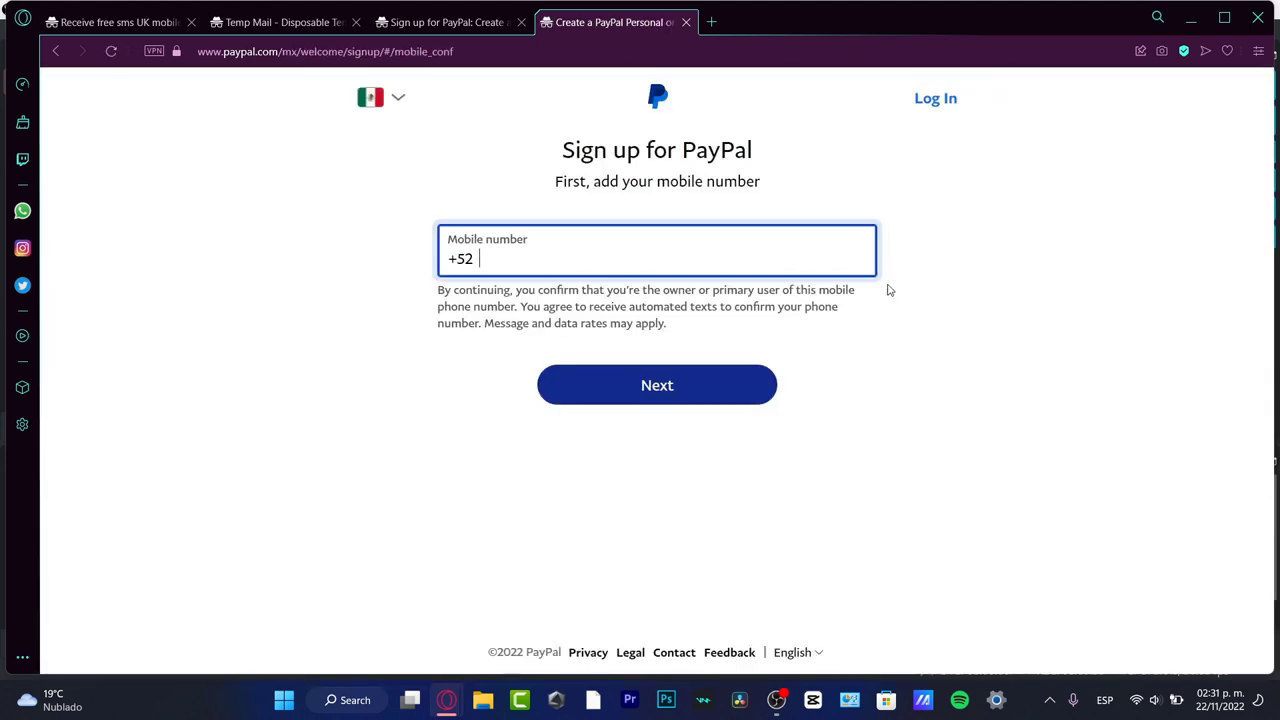
pyautogui.moveTo(575, 149); pyautogui.dragTo(640, 150)
pyautogui.moveTo(555, 183); pyautogui.dragTo(760, 192)
pyautogui.click(570, 263)
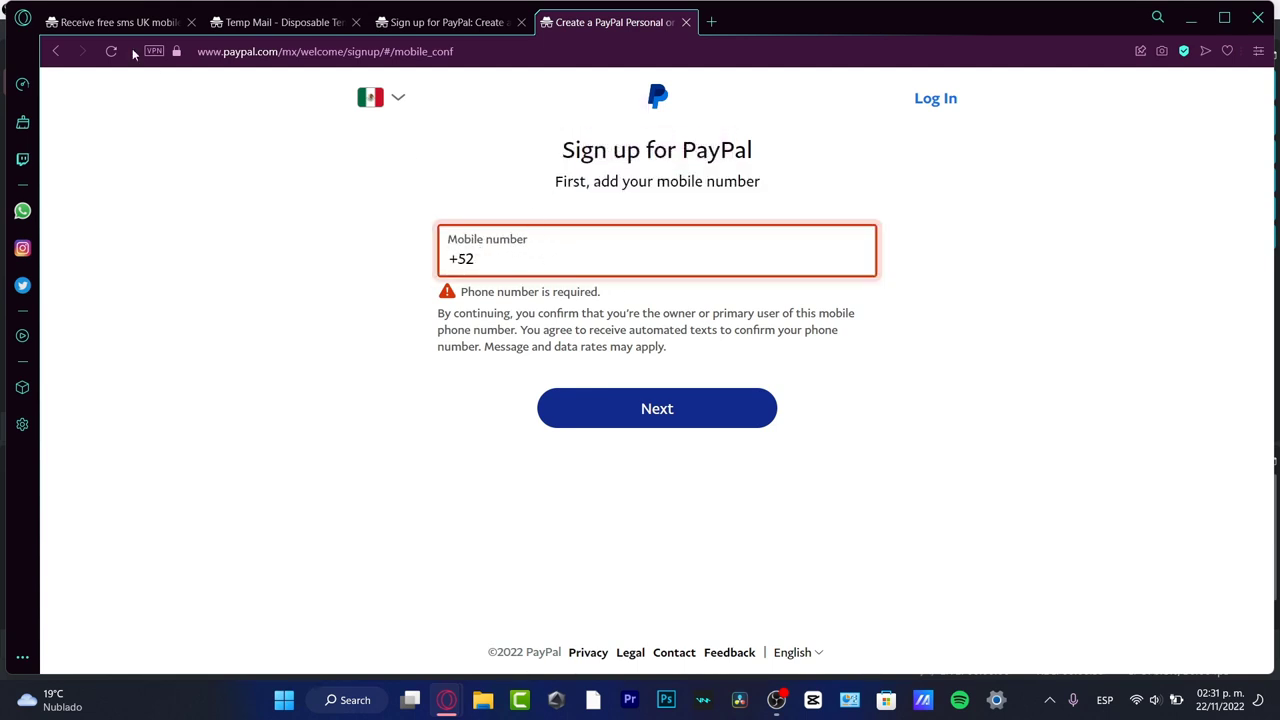
pyautogui.click(118, 22)
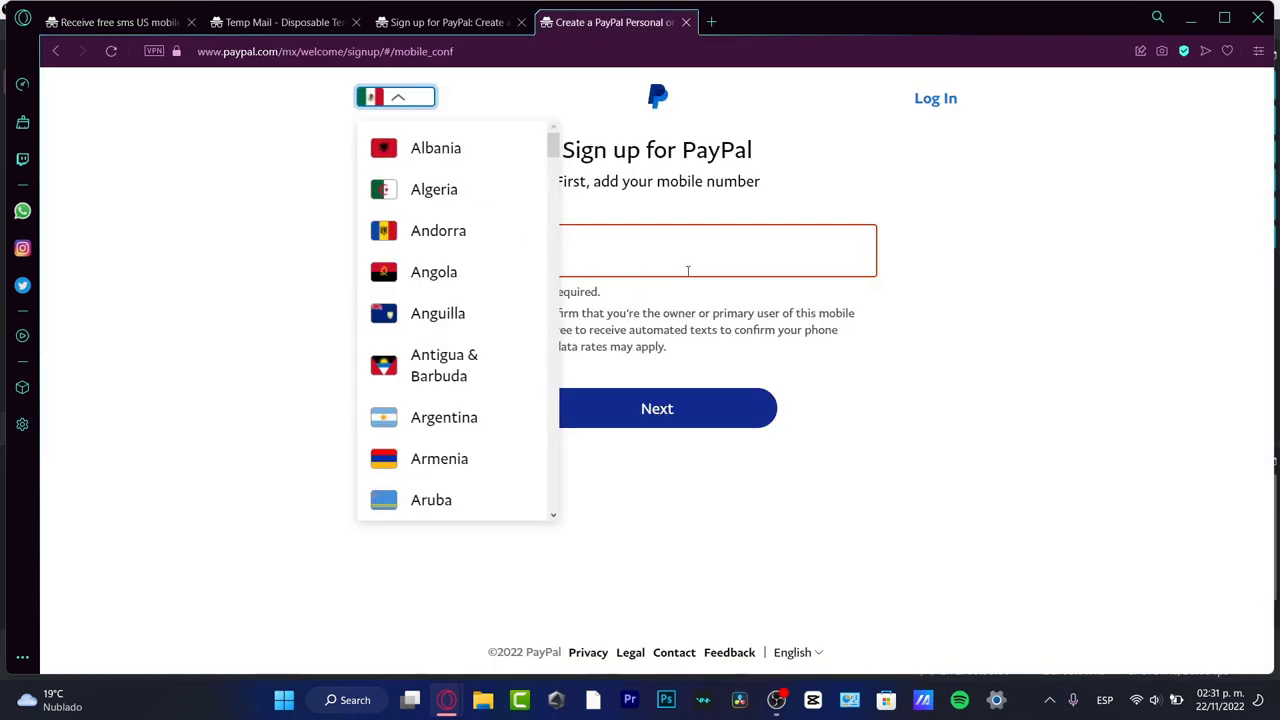
pyautogui.click(496, 257)
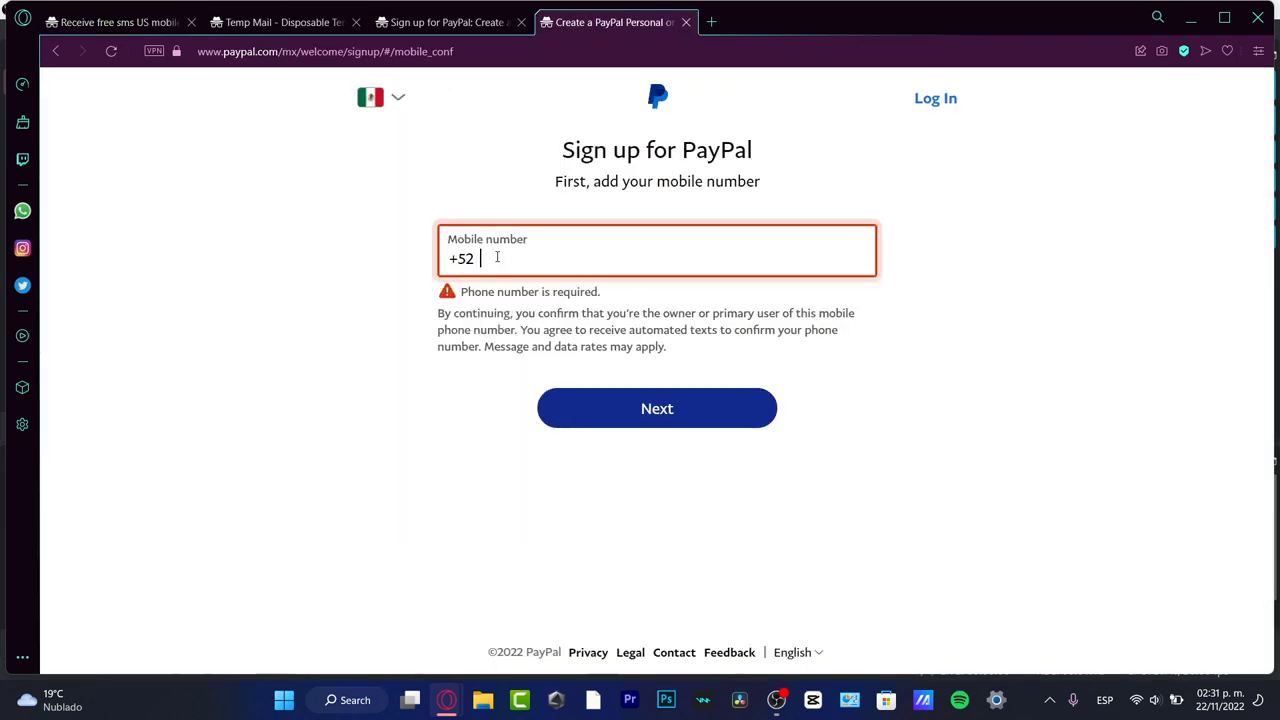
# Choose United States as the phone country for the mobile number.
pyautogui.click(393, 97)
pyautogui.scroll(-20, 397, 213)
pyautogui.scroll(-20, 503, 400)
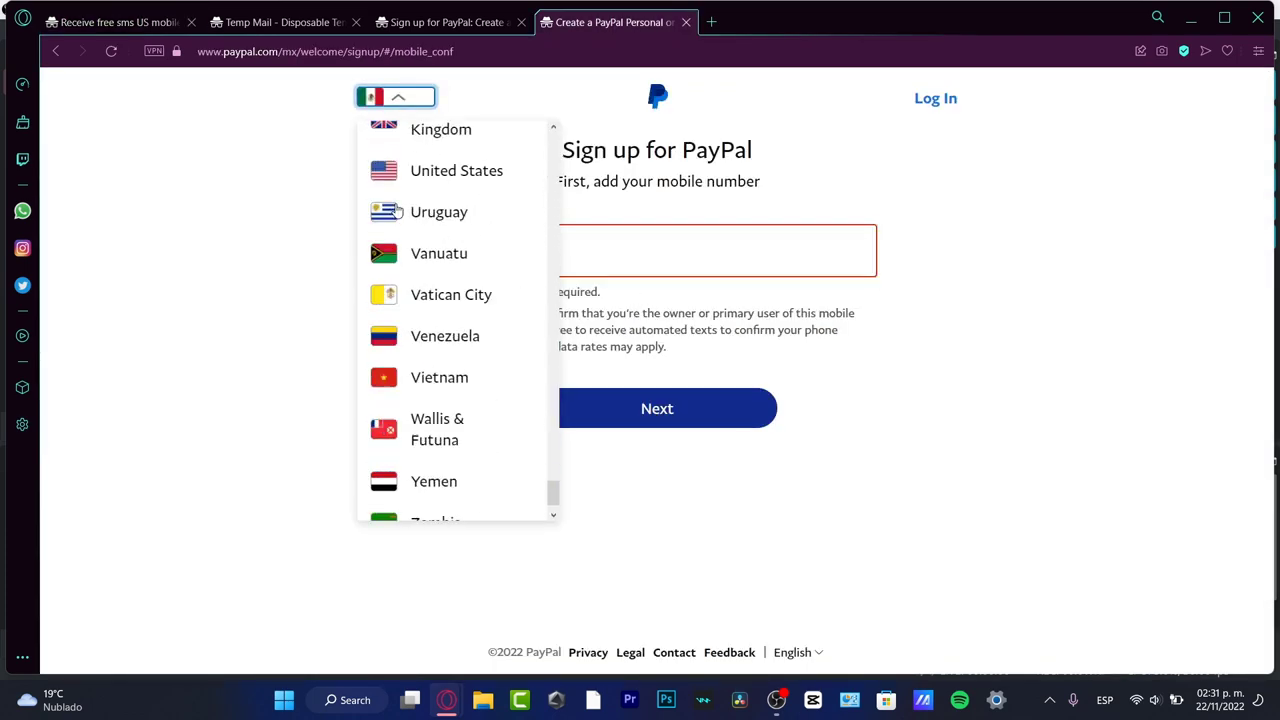
pyautogui.scroll(4, 457, 366)
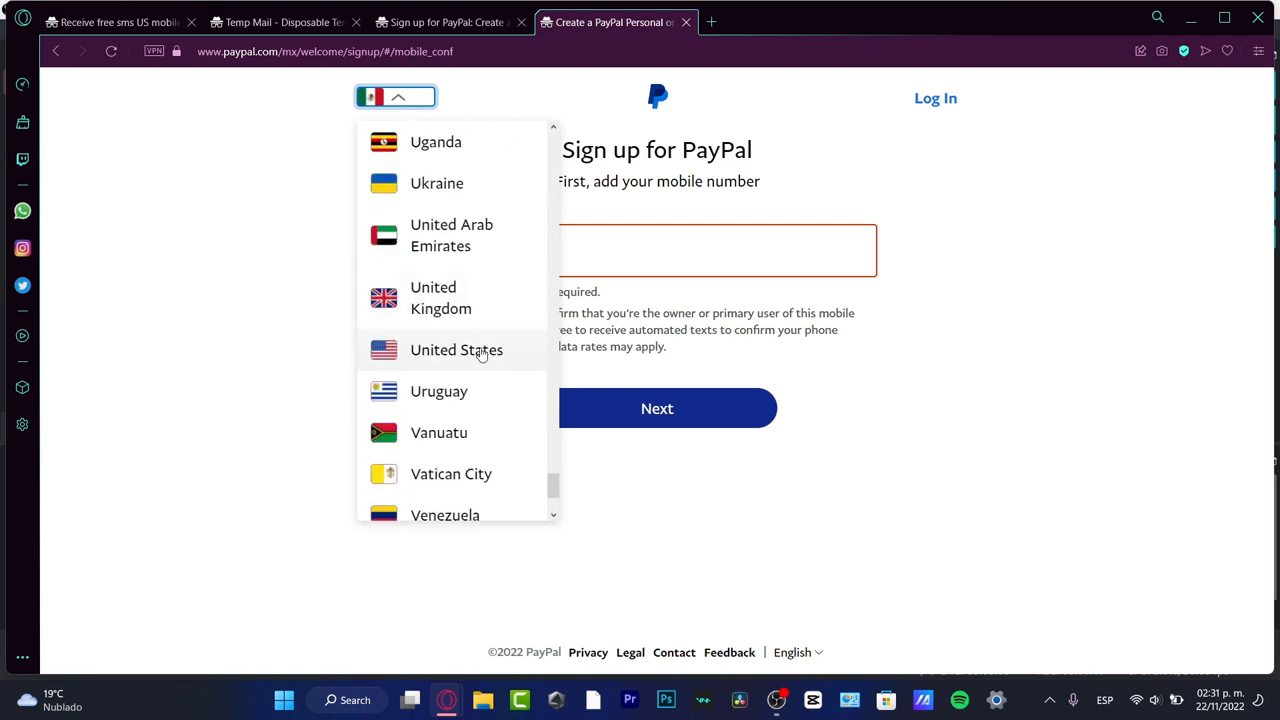
pyautogui.click(490, 349)
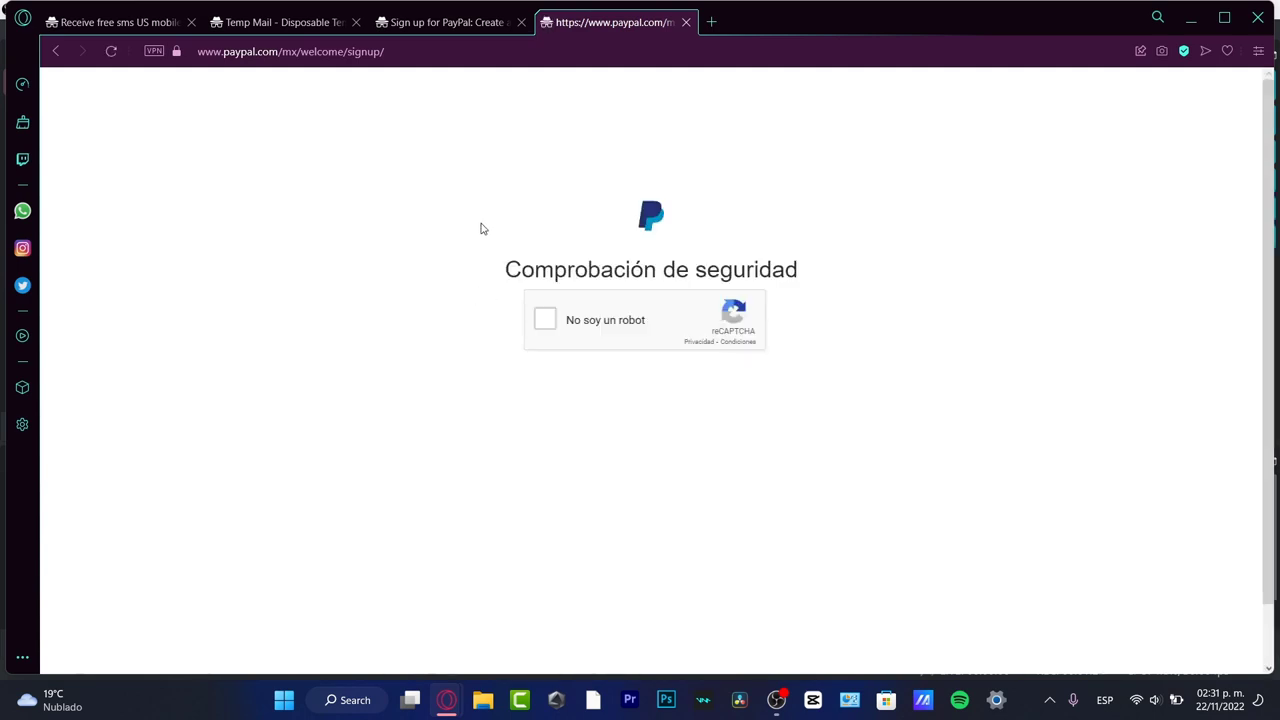
# Pass the 'No soy un robot' check by selecting the traffic-light tiles.
pyautogui.click(540, 322)
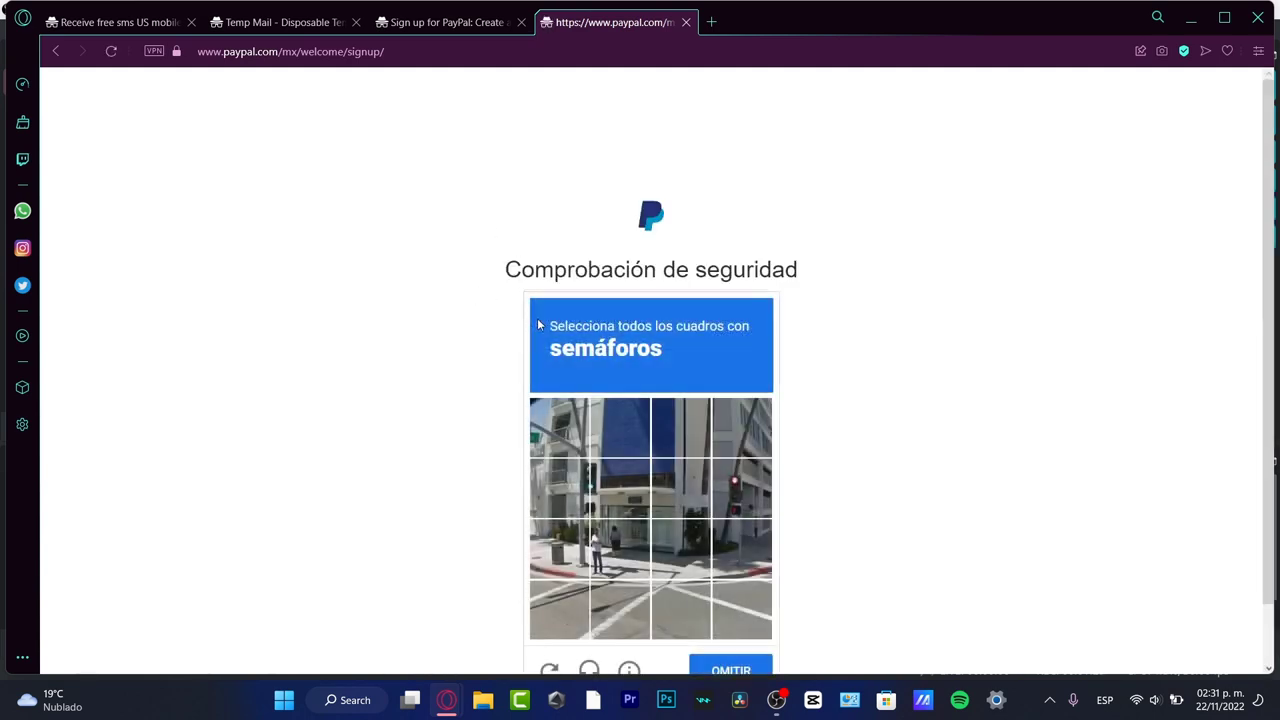
pyautogui.click(558, 490)
pyautogui.click(620, 488)
pyautogui.click(681, 488)
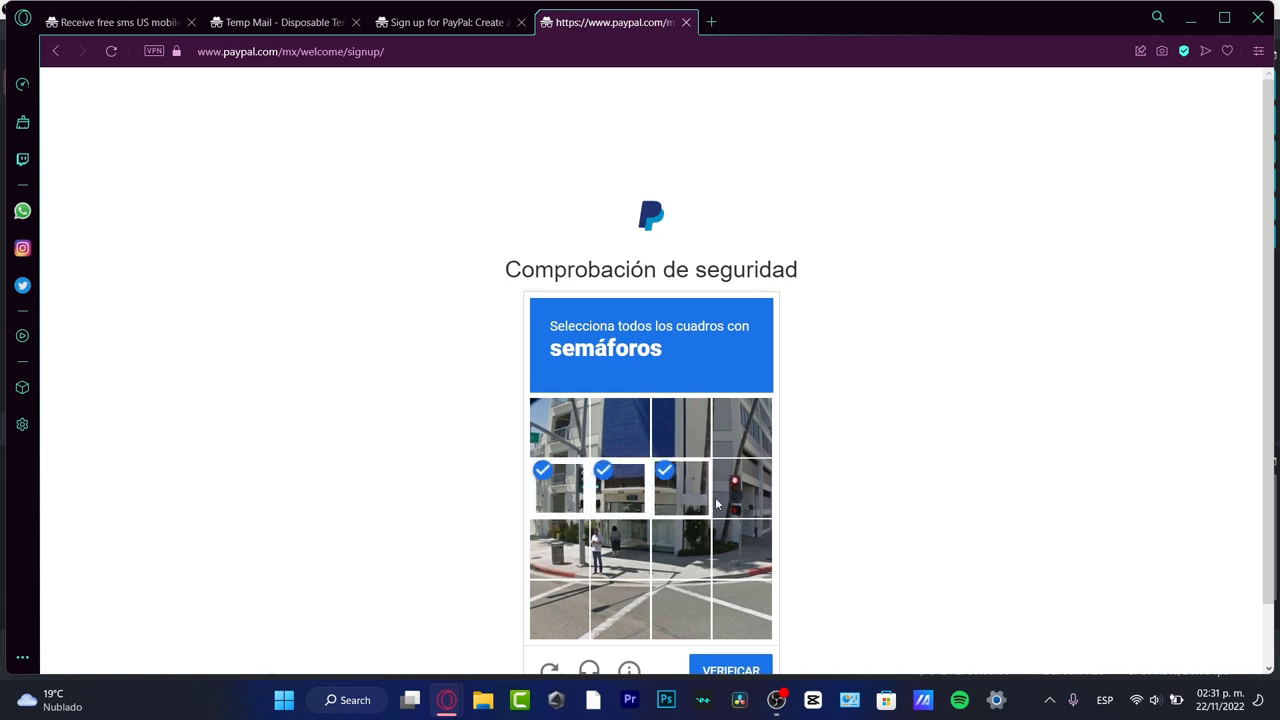
pyautogui.click(741, 488)
pyautogui.click(762, 670)
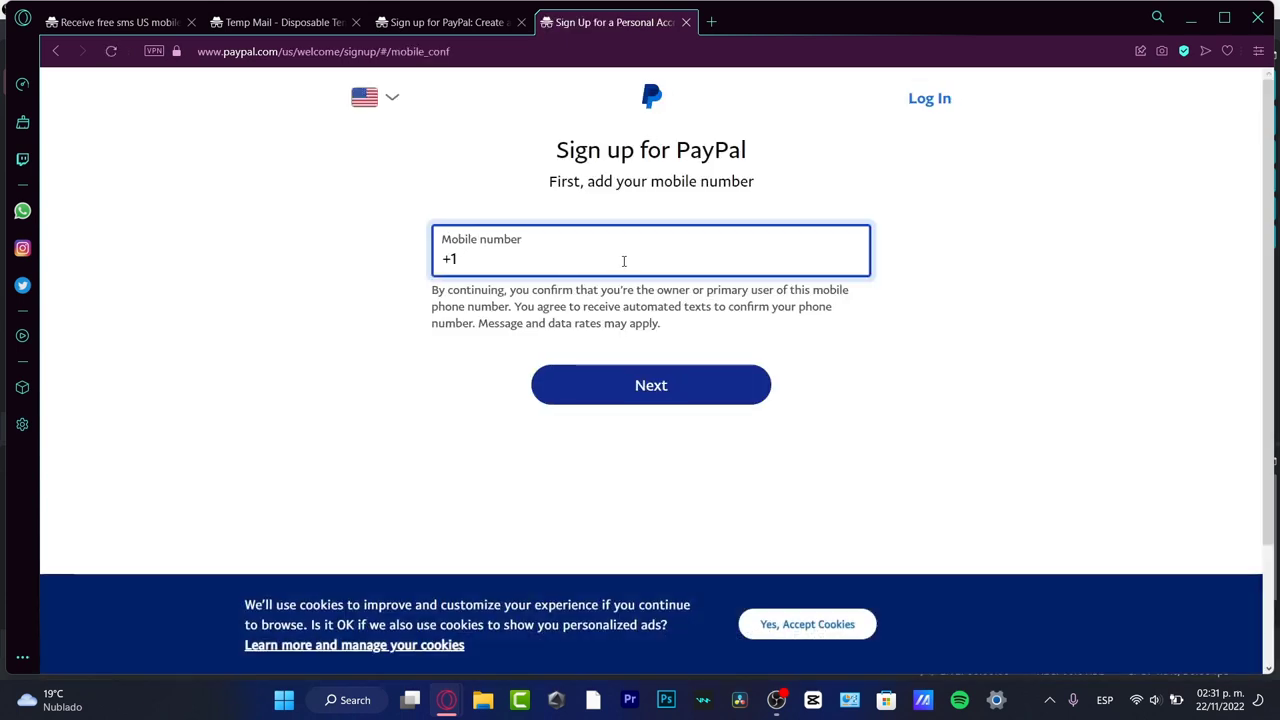
# Paste the US mobile number without its leading 1, submit it, then close both signup tabs.
pyautogui.hotkey('ctrl', 'v')
pyautogui.click(474, 256)
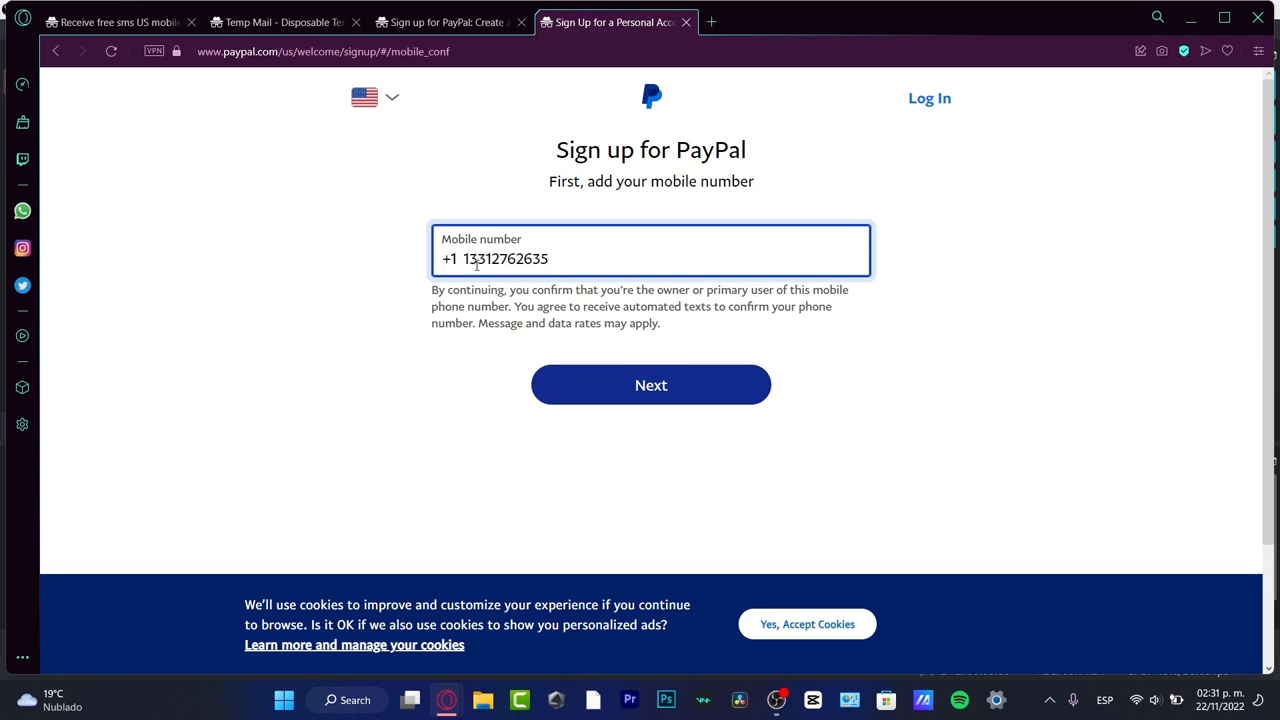
pyautogui.press('BackSpace')
pyautogui.click(648, 400)
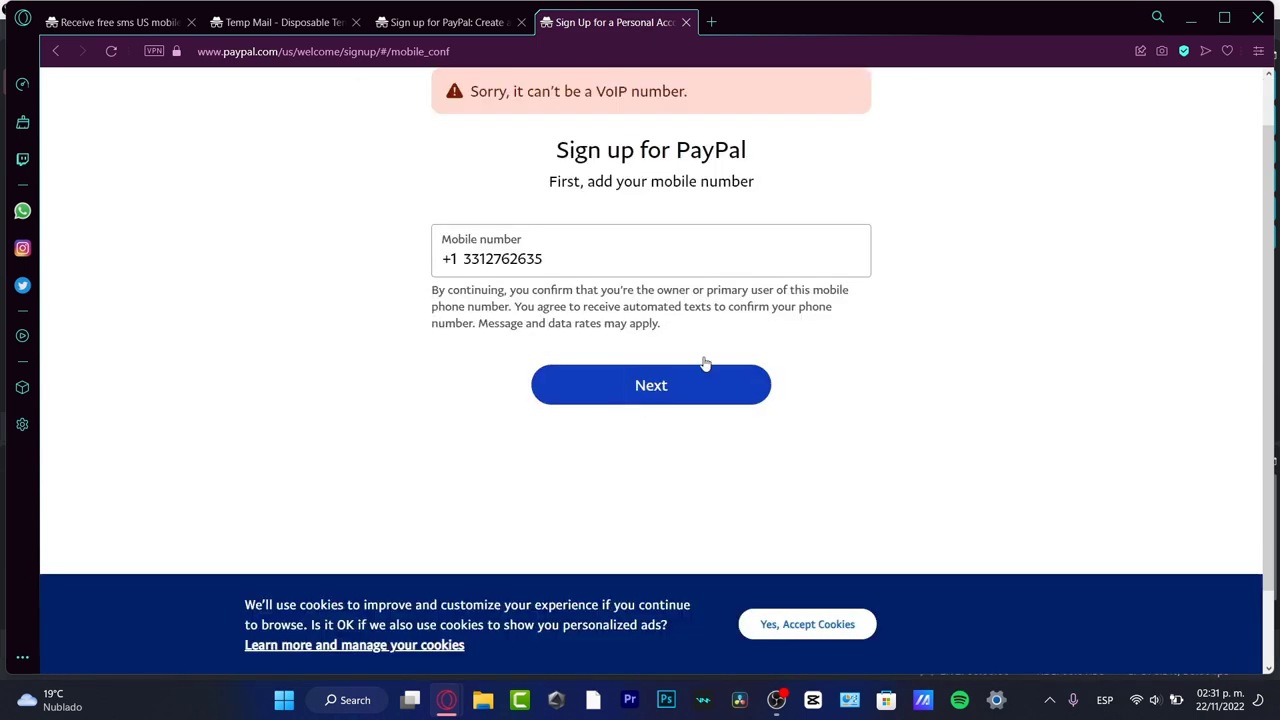
pyautogui.click(651, 305)
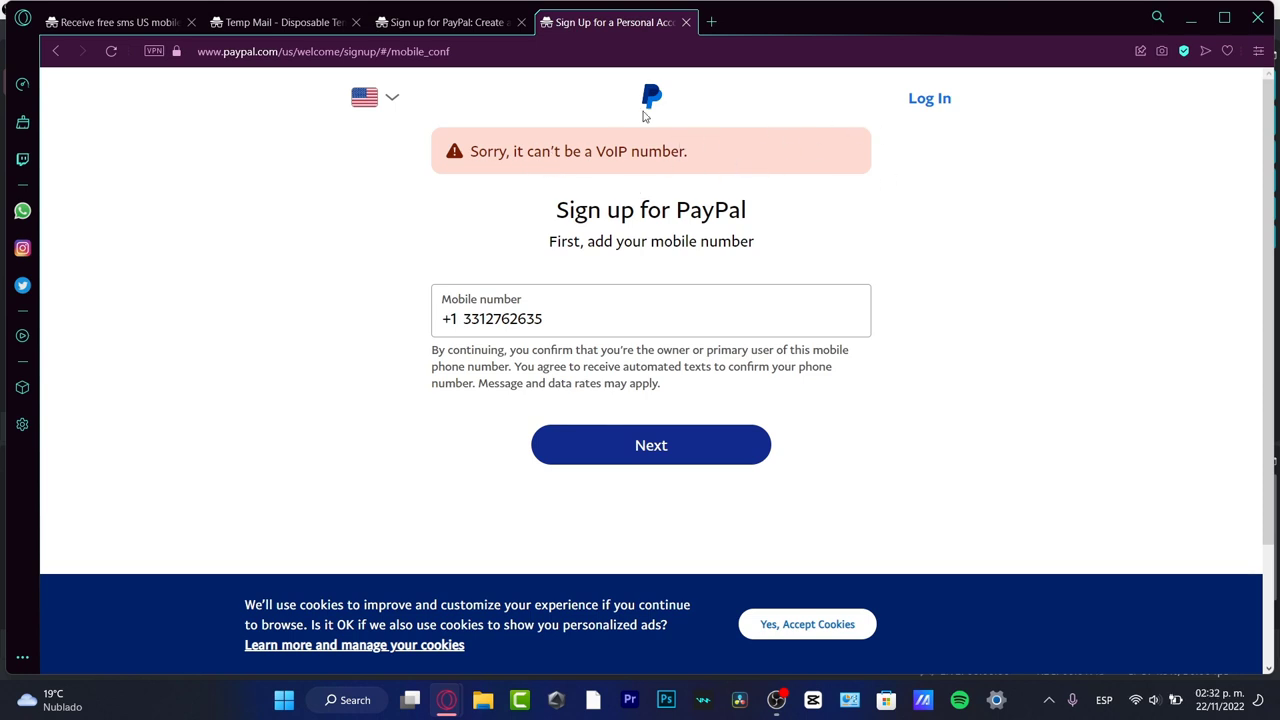
pyautogui.click(522, 23)
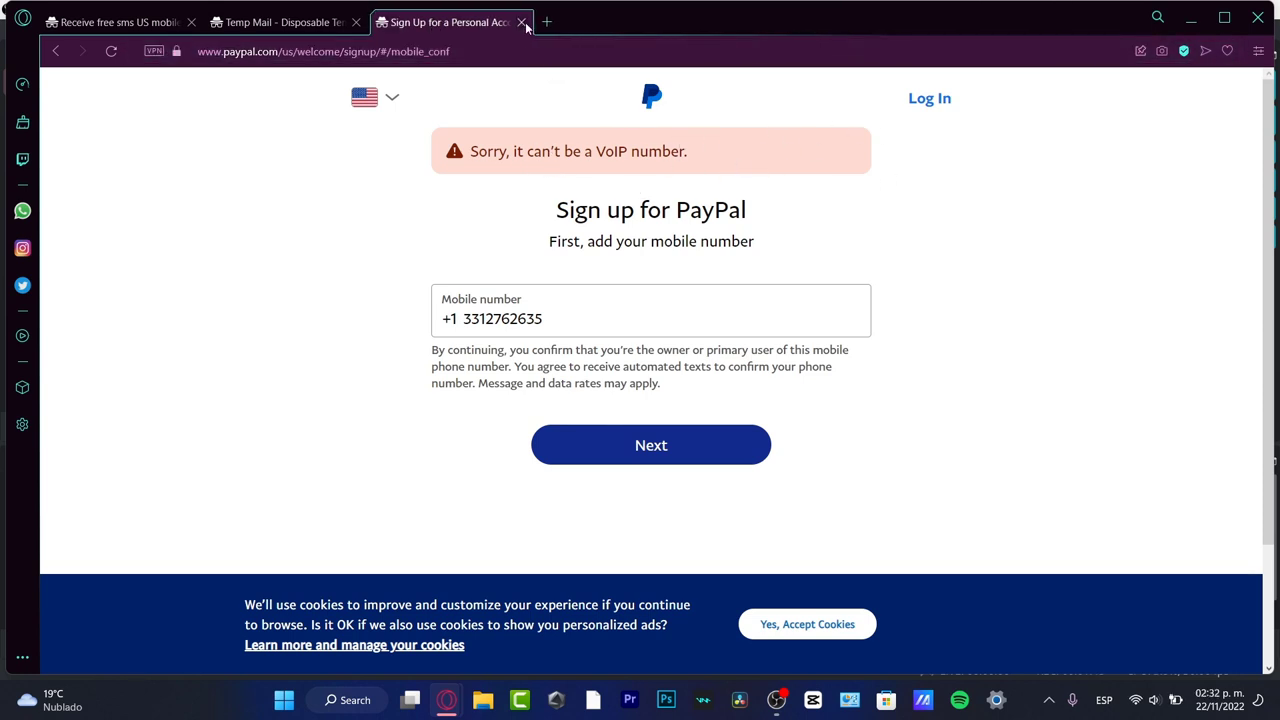
pyautogui.click(522, 23)
# Switch to the Opera window showing the PayPal business Balance page.
pyautogui.moveTo(447, 700)
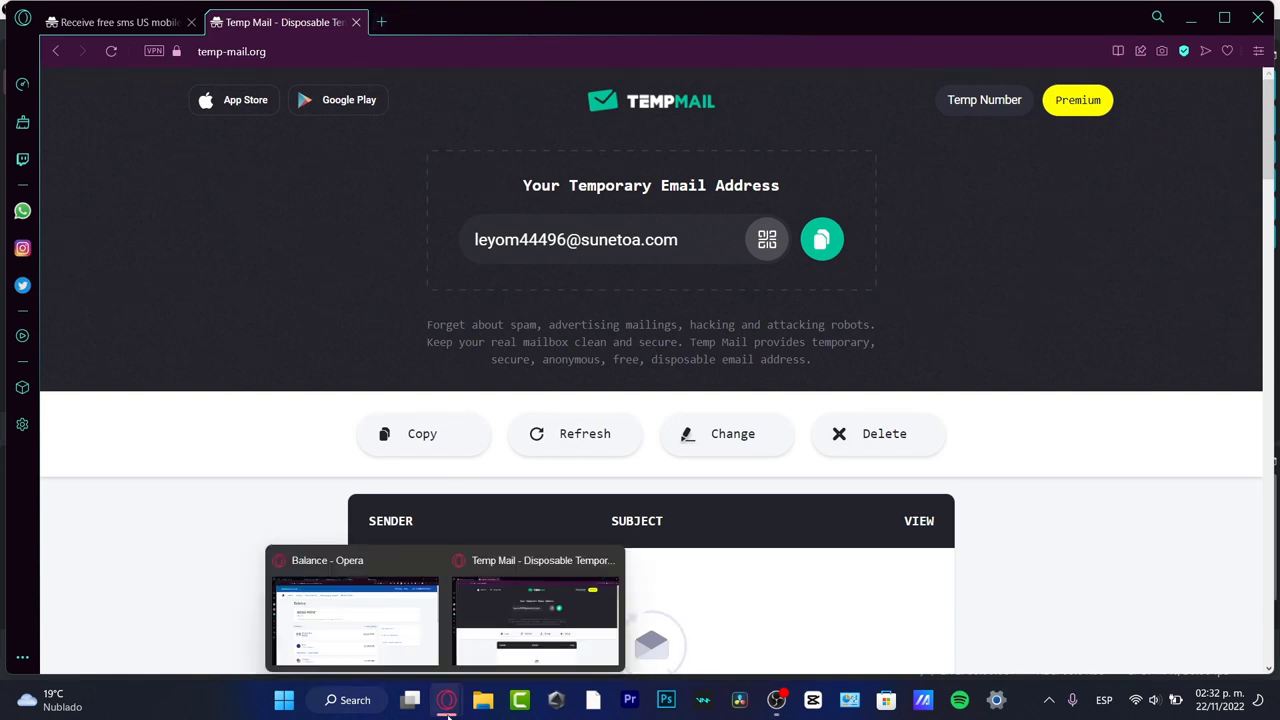
pyautogui.click(437, 594)
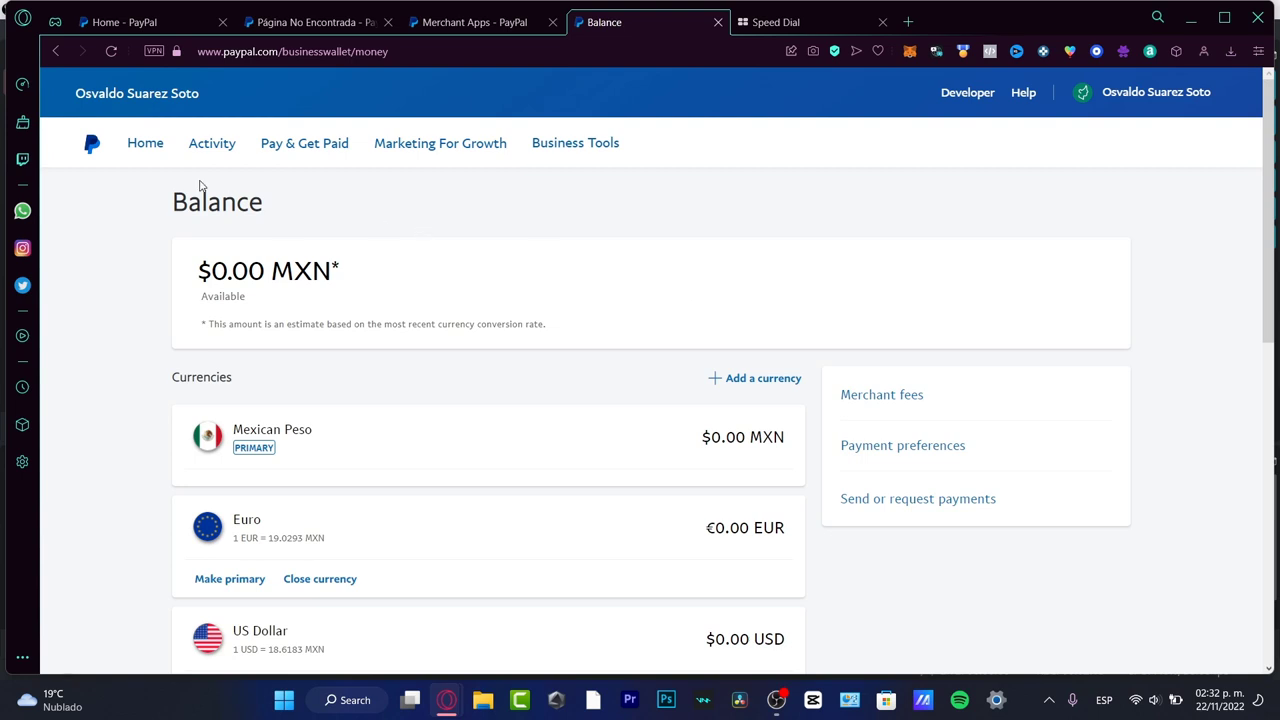
pyautogui.click(317, 158)
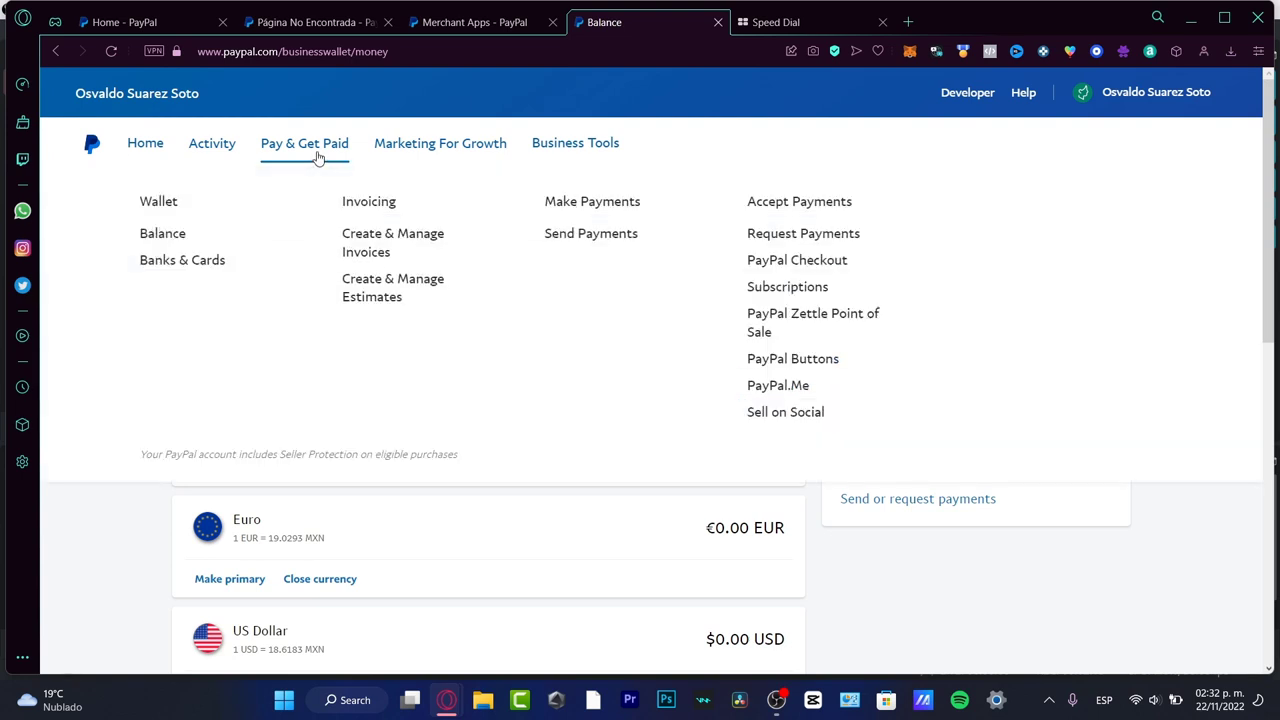
pyautogui.moveTo(184, 204); pyautogui.dragTo(141, 201)
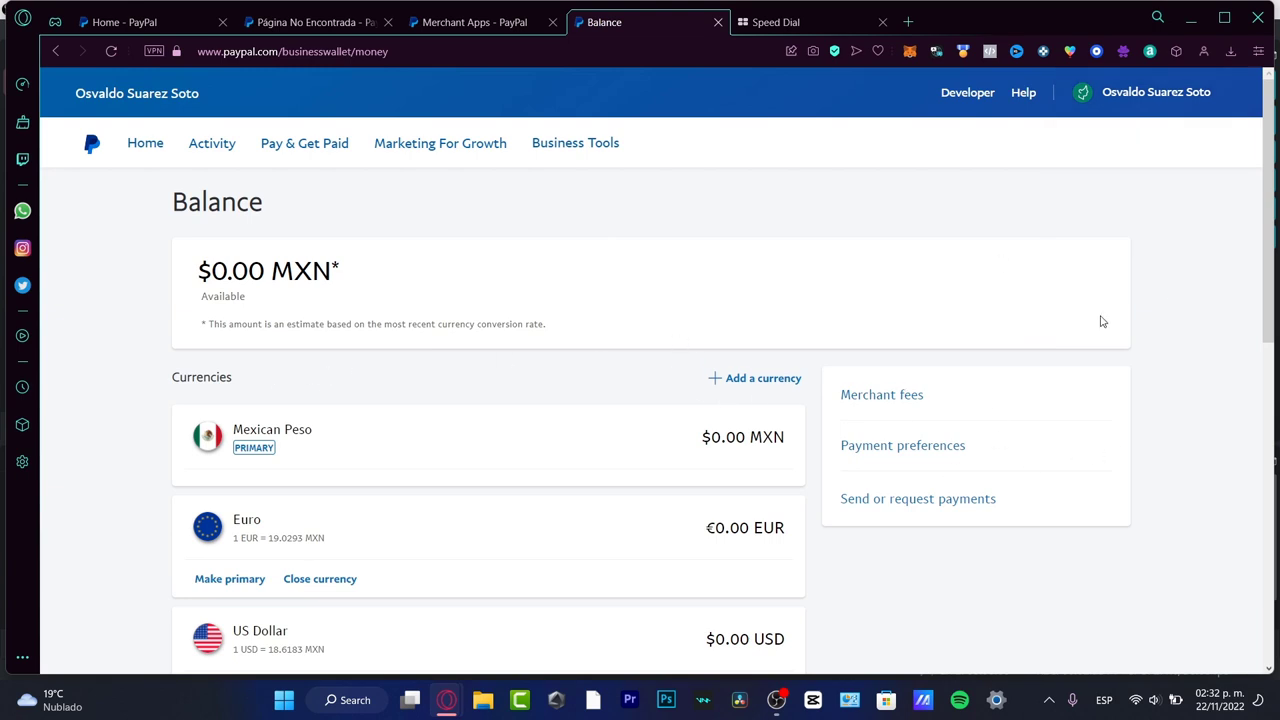
# Confirm in Your Profile that the account type is Business, then show the Pay & Get Paid options.
pyautogui.click(1150, 92)
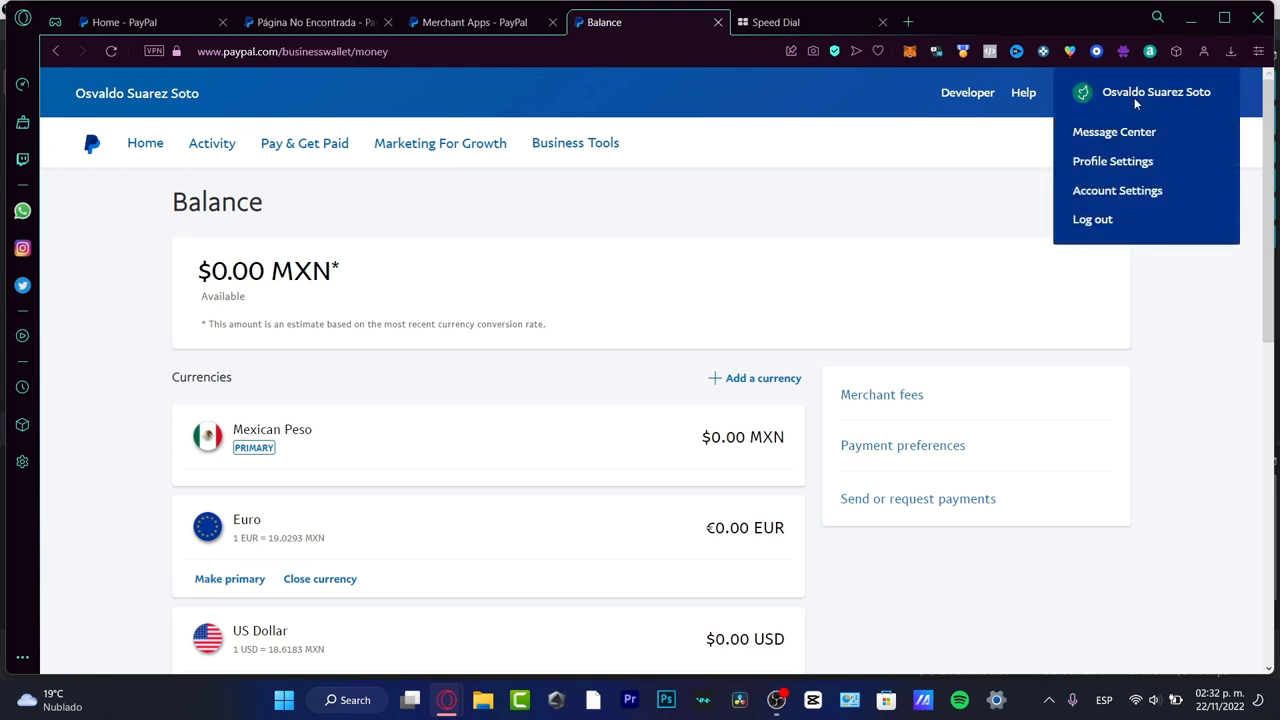
pyautogui.click(1150, 163)
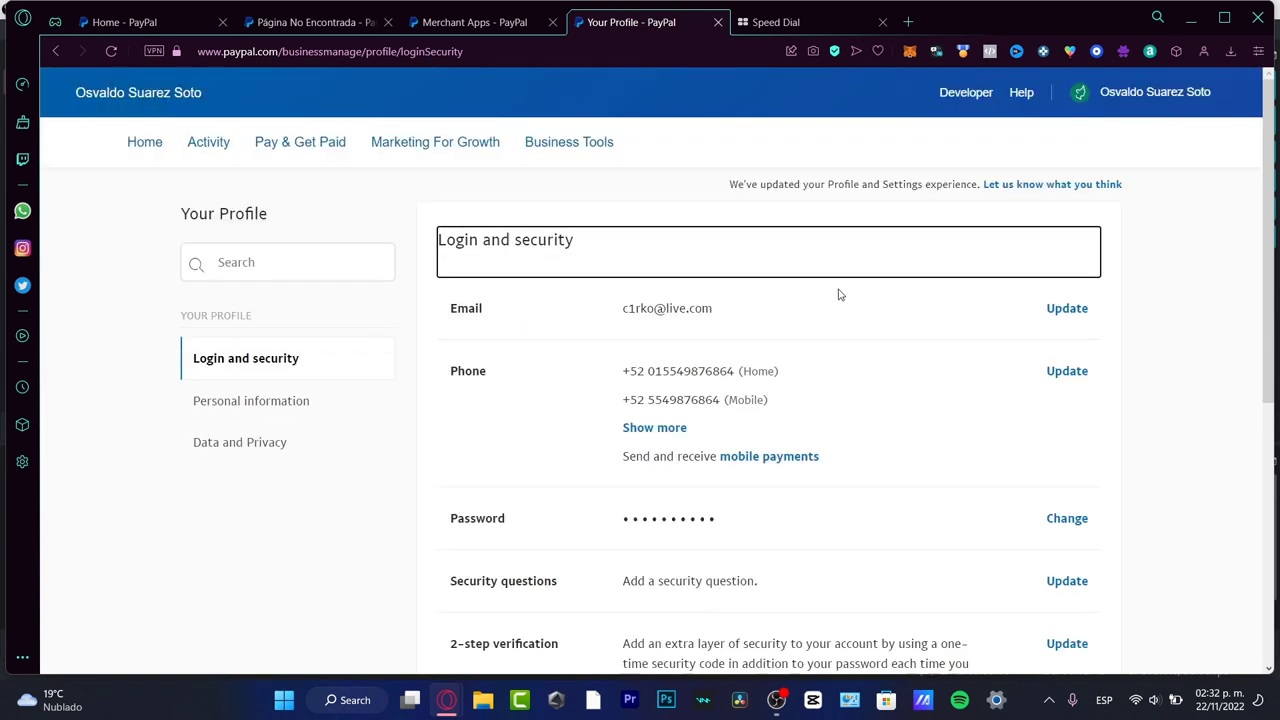
pyautogui.scroll(-5, 857, 320)
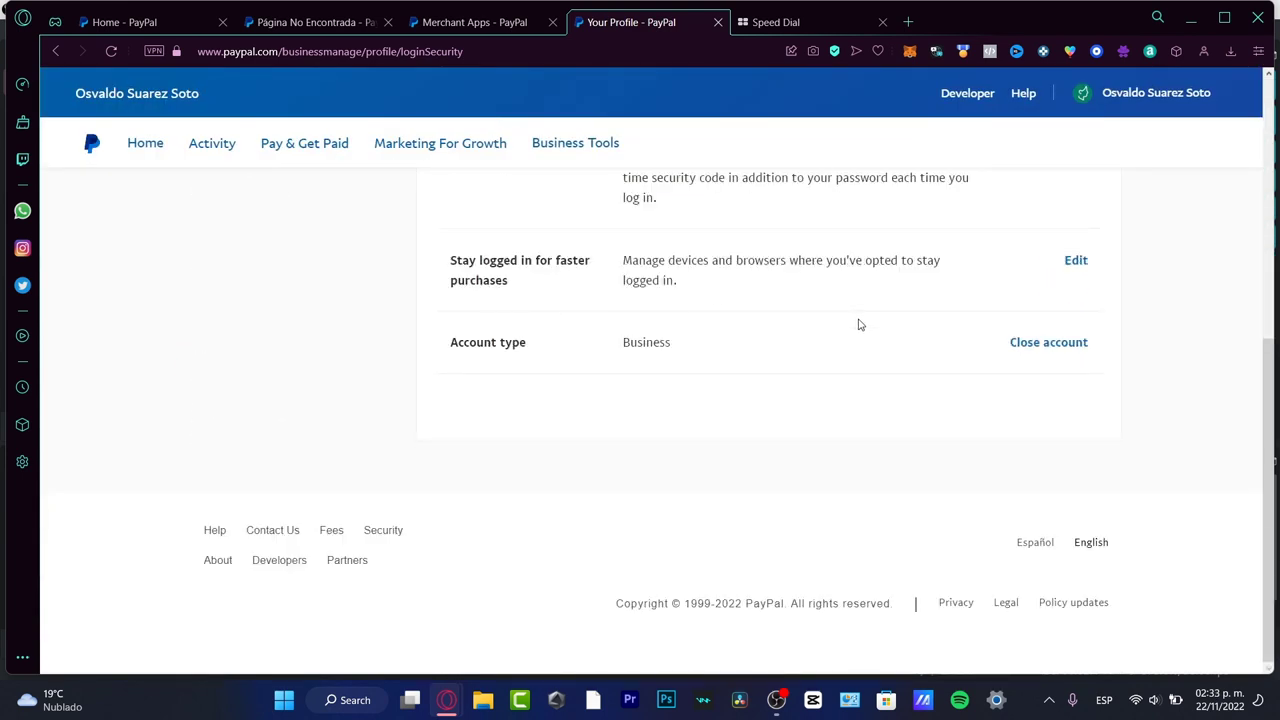
pyautogui.tripleClick(534, 346)
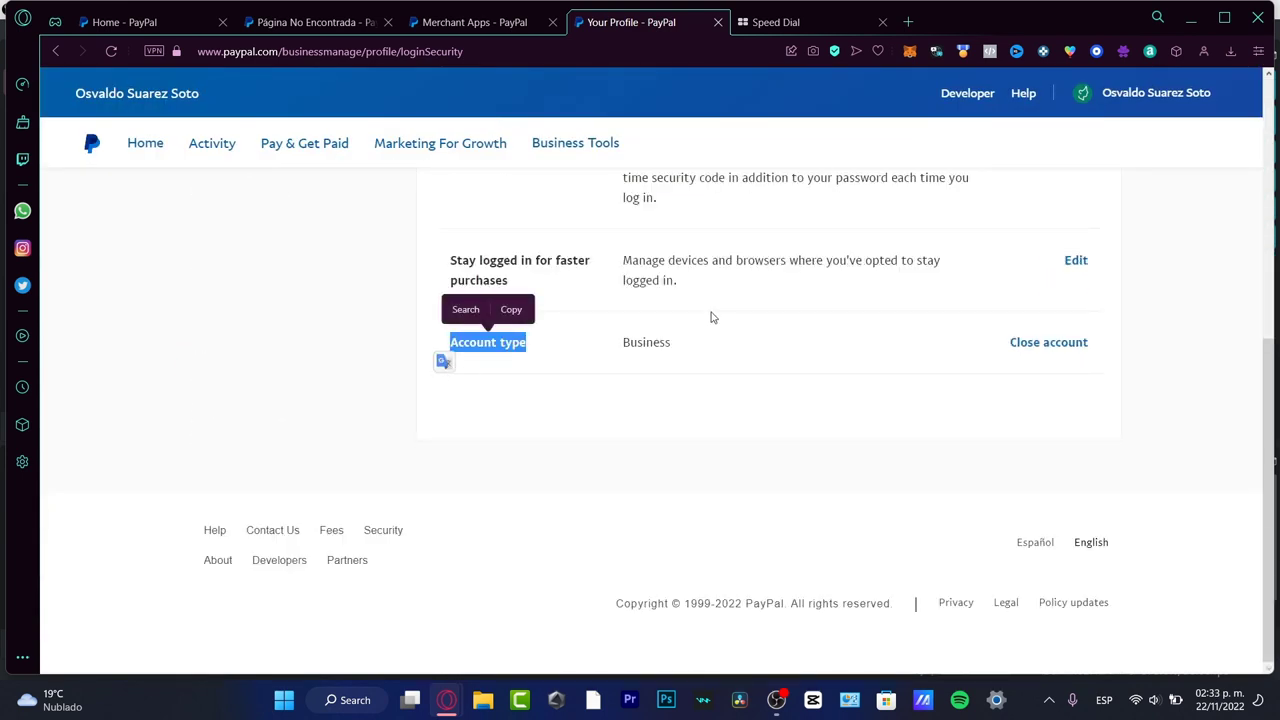
pyautogui.click(553, 354)
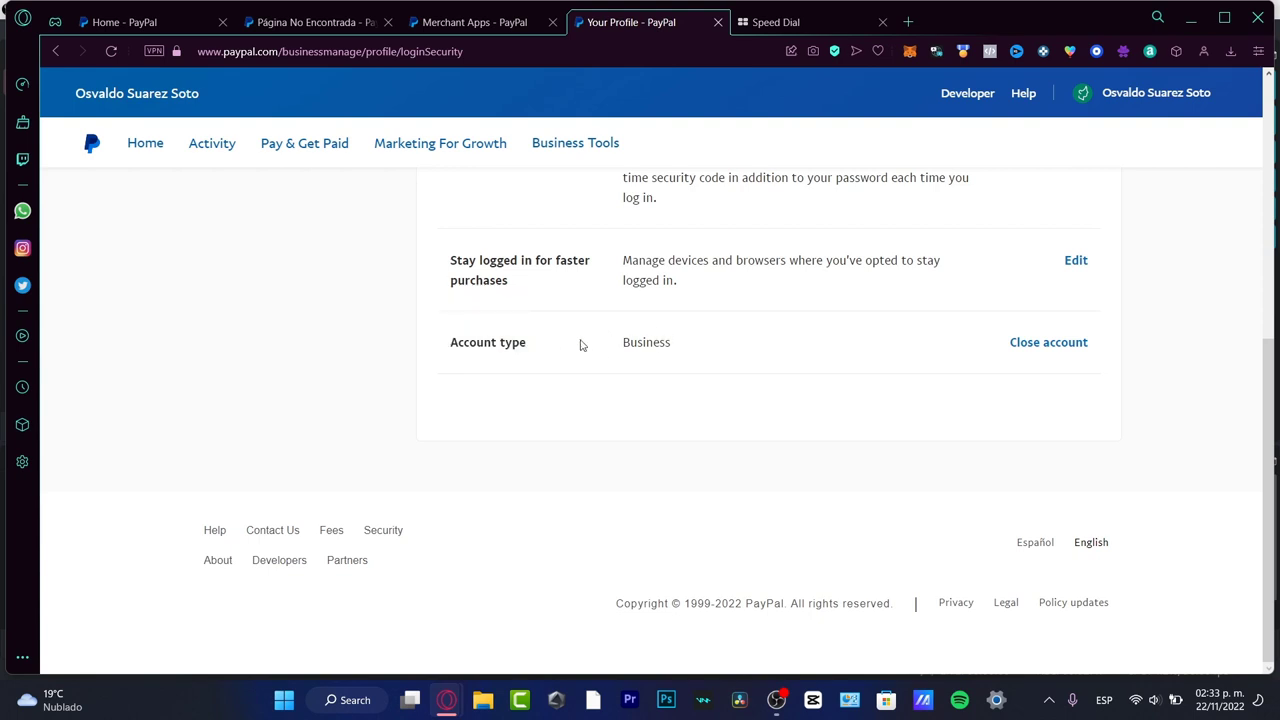
pyautogui.moveTo(681, 345); pyautogui.dragTo(622, 345)
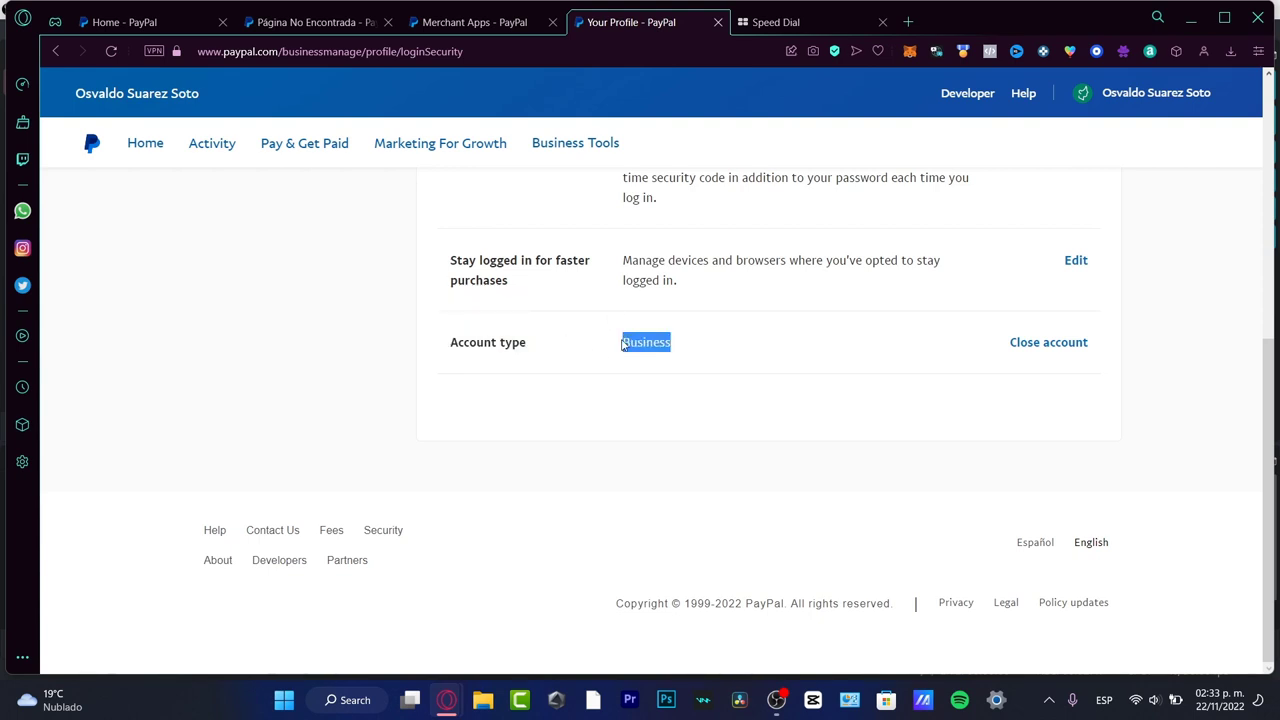
pyautogui.click(738, 438)
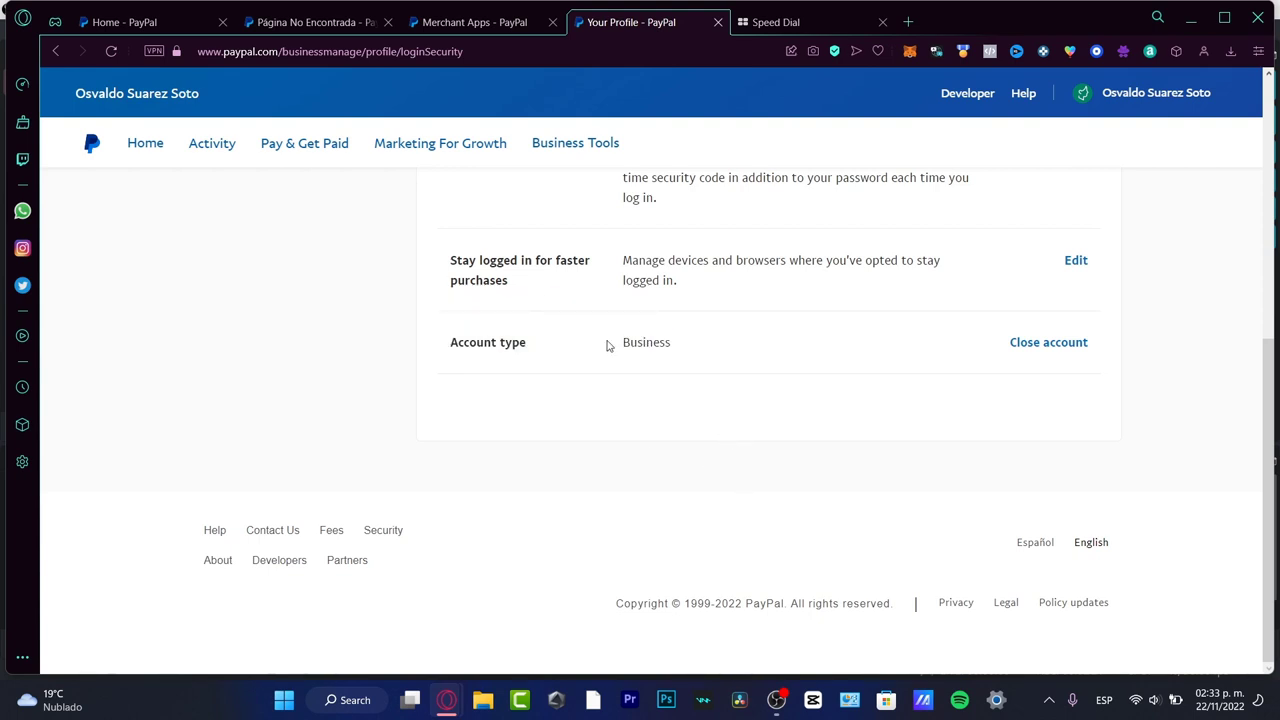
pyautogui.click(300, 150)
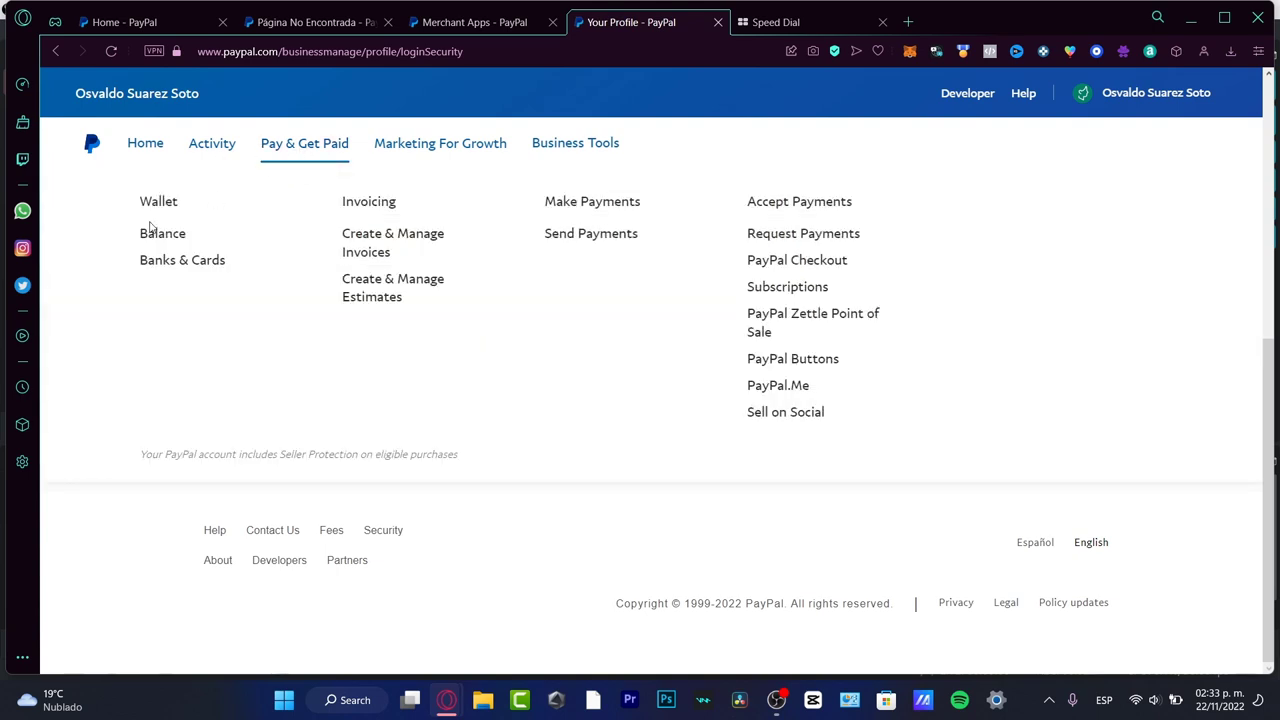
# In Banks & Cards, review the Santander bank account details, then open the Link a new card form.
pyautogui.click(183, 261)
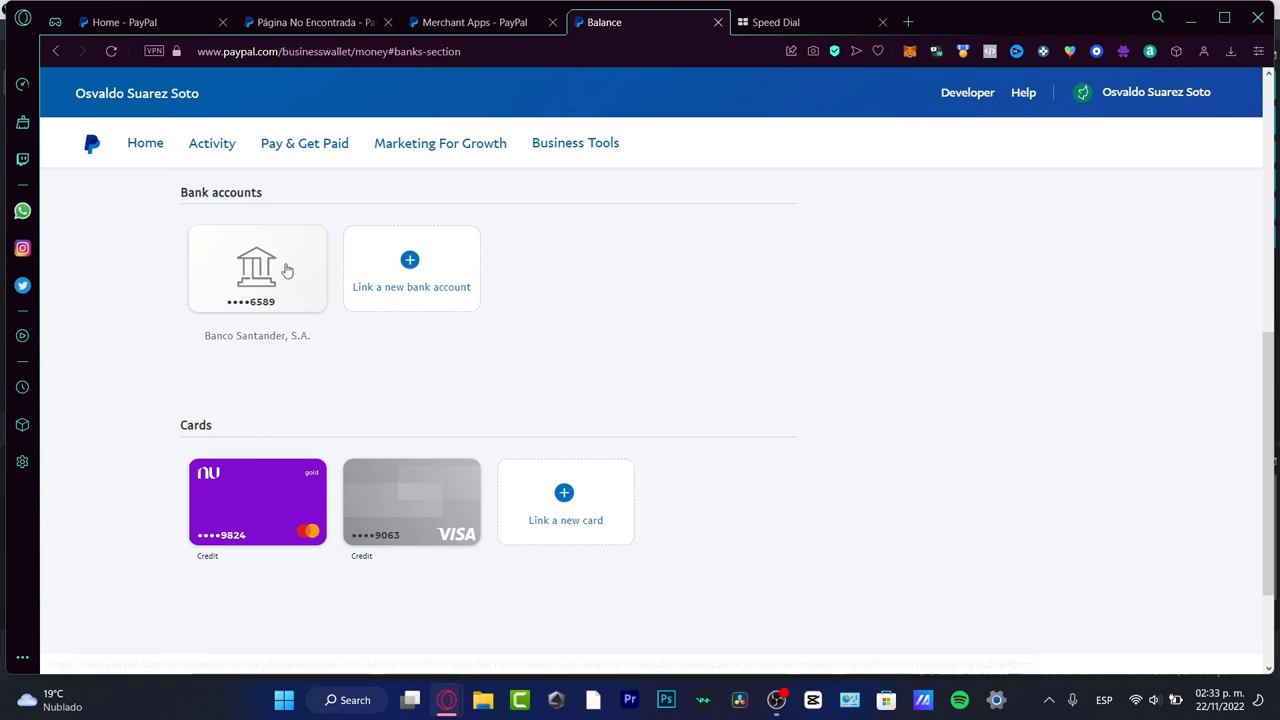
pyautogui.moveTo(271, 194); pyautogui.dragTo(179, 193)
pyautogui.click(506, 346)
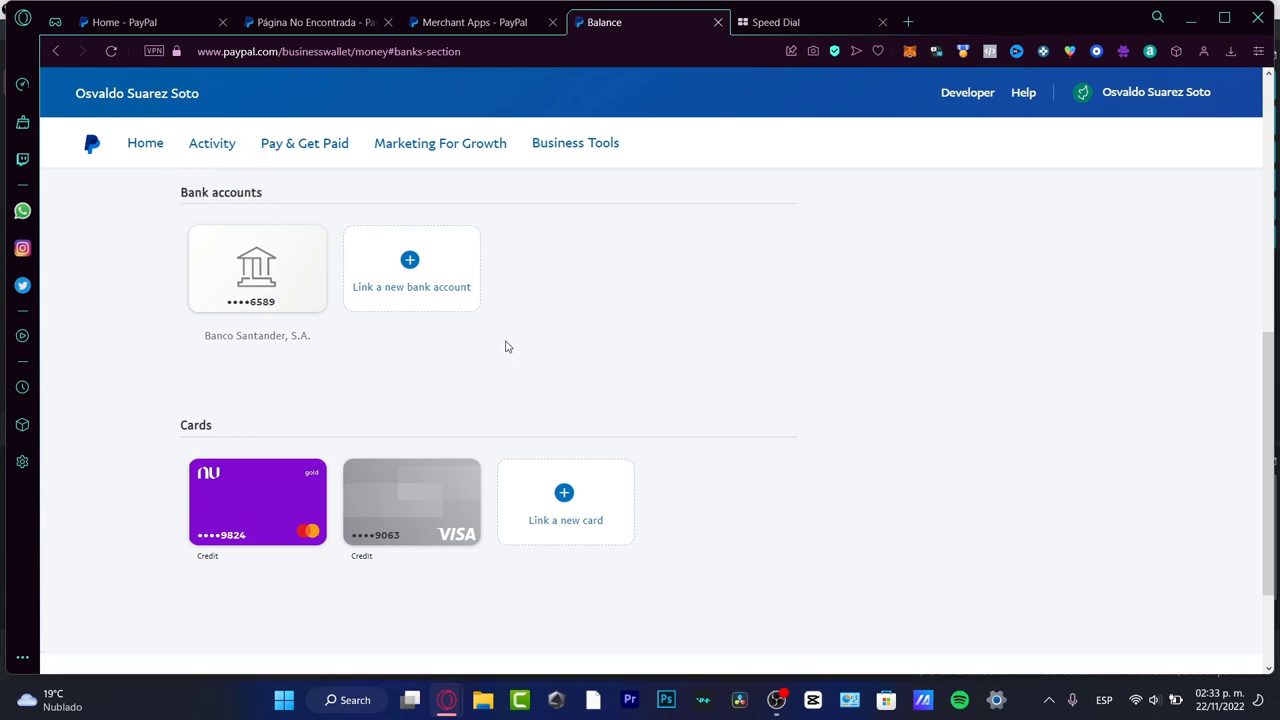
pyautogui.click(309, 283)
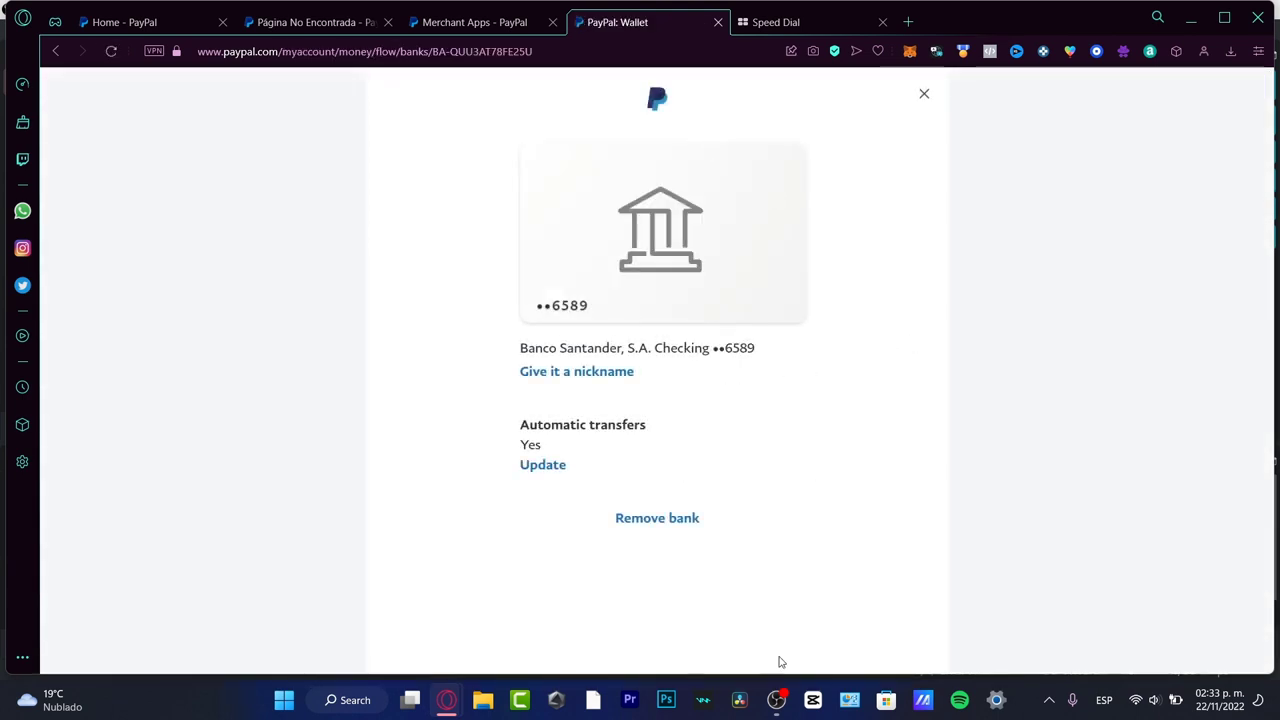
pyautogui.click(924, 93)
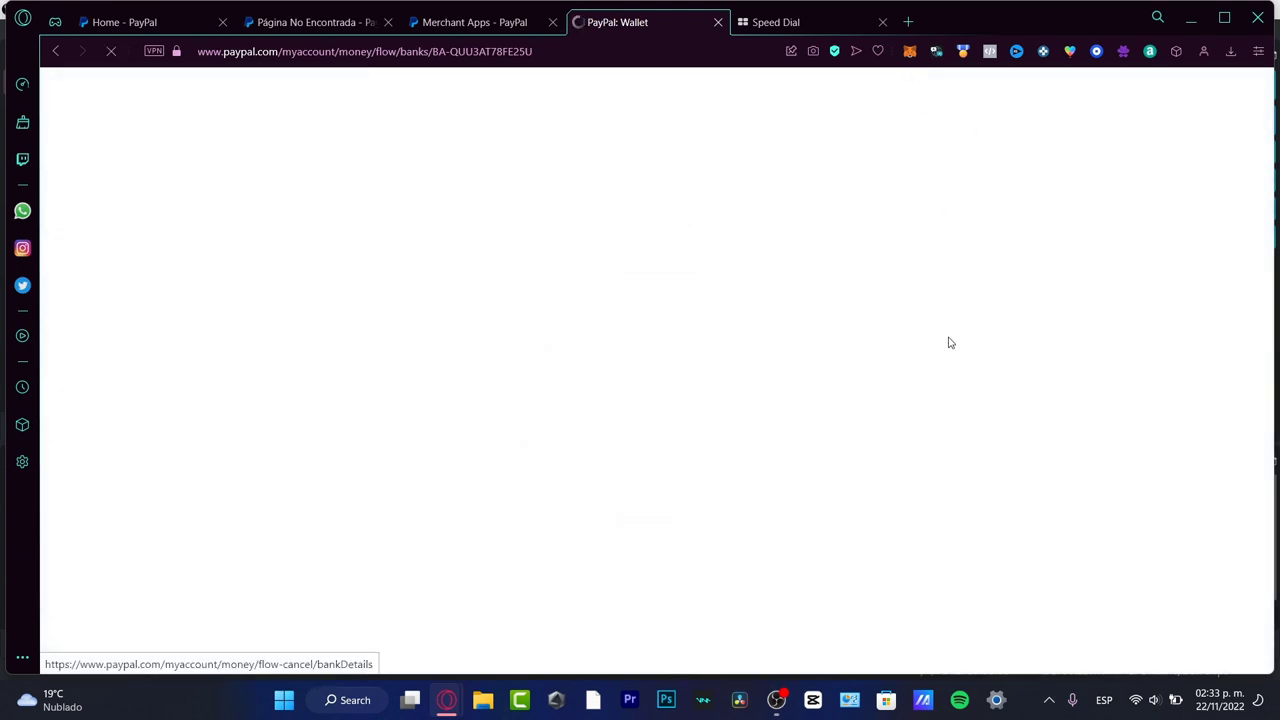
pyautogui.scroll(-10, 786, 503)
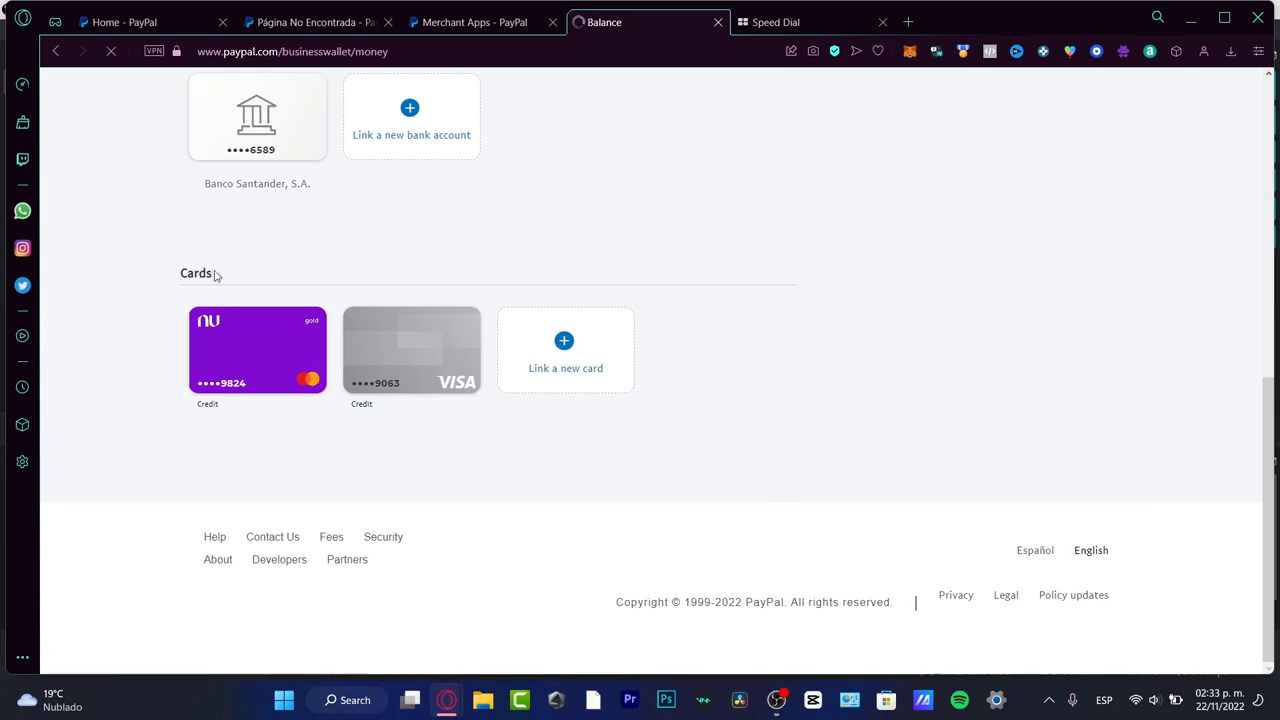
pyautogui.moveTo(214, 275); pyautogui.dragTo(170, 275)
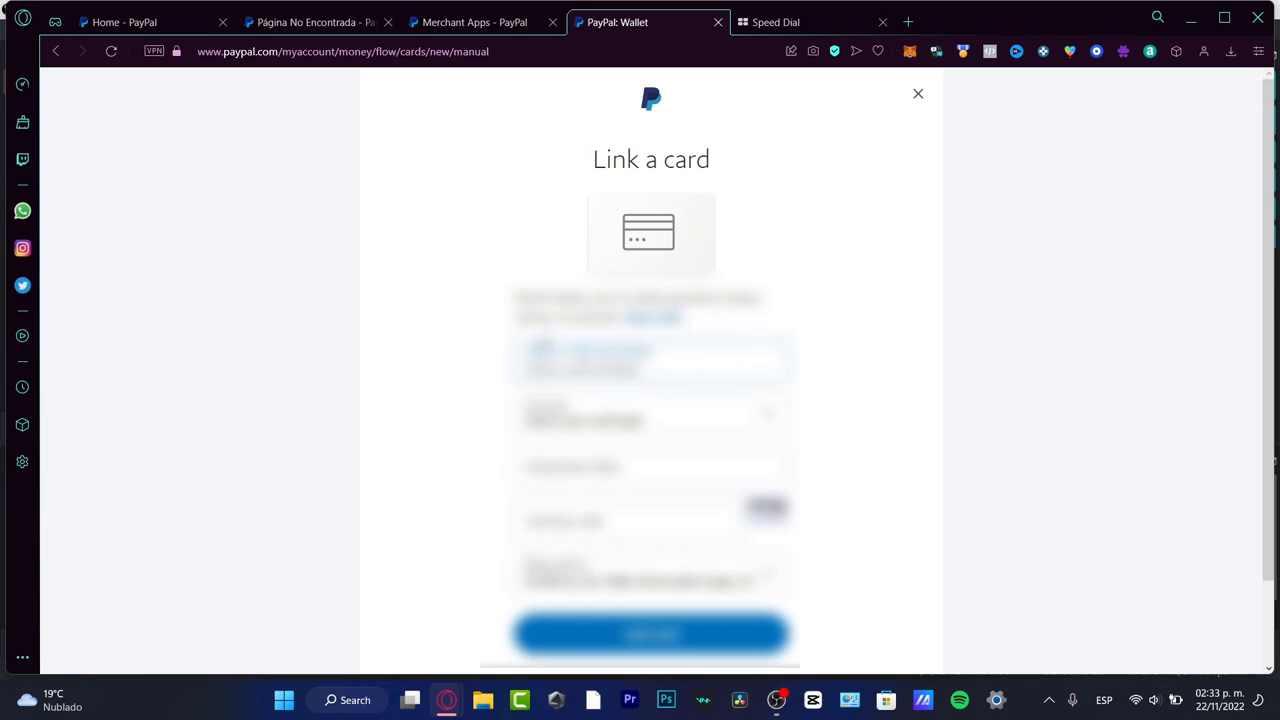
# Look over the card type, expiration and security code fields, then close the form unsubmitted.
pyautogui.click(645, 414)
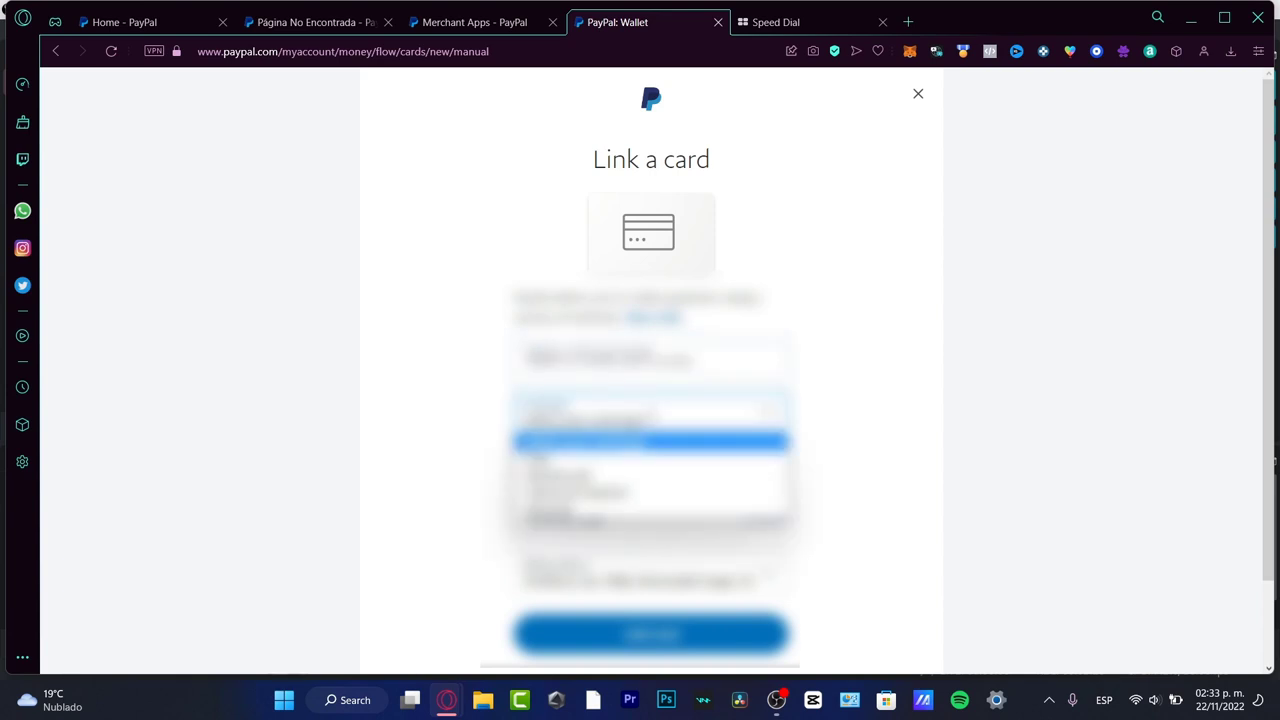
pyautogui.click(814, 406)
pyautogui.click(655, 472)
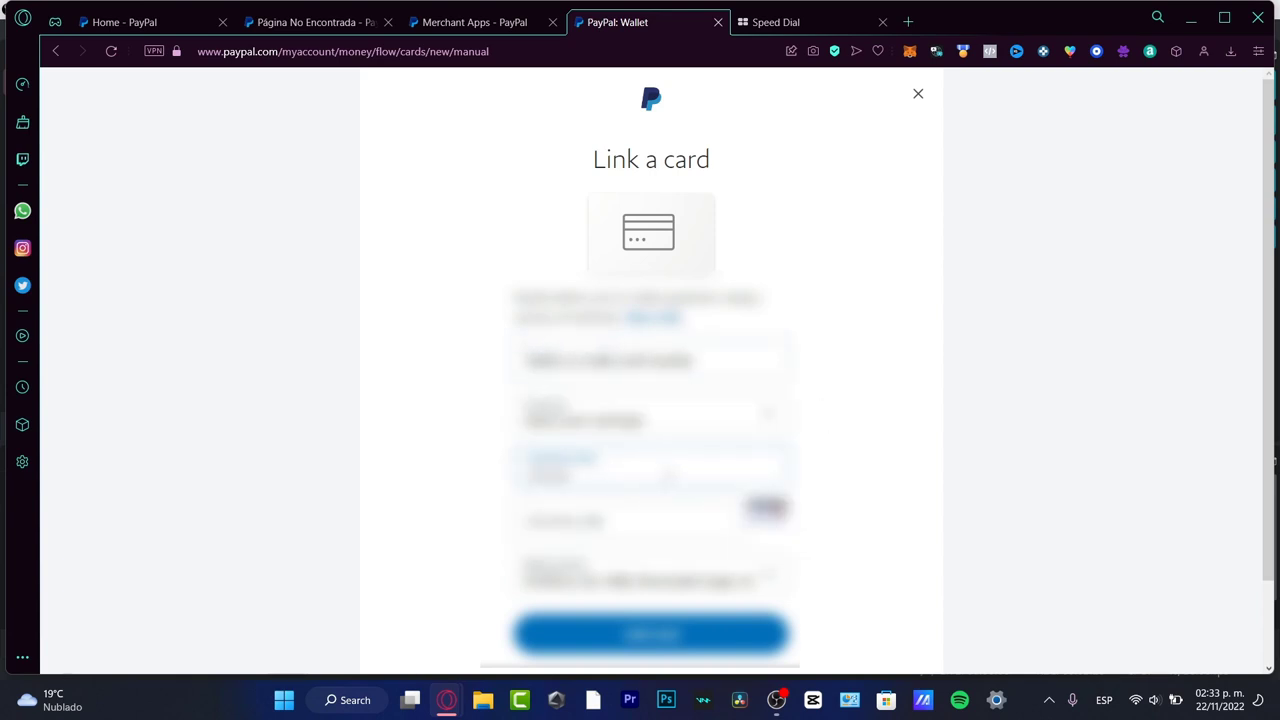
pyautogui.click(630, 515)
pyautogui.click(845, 534)
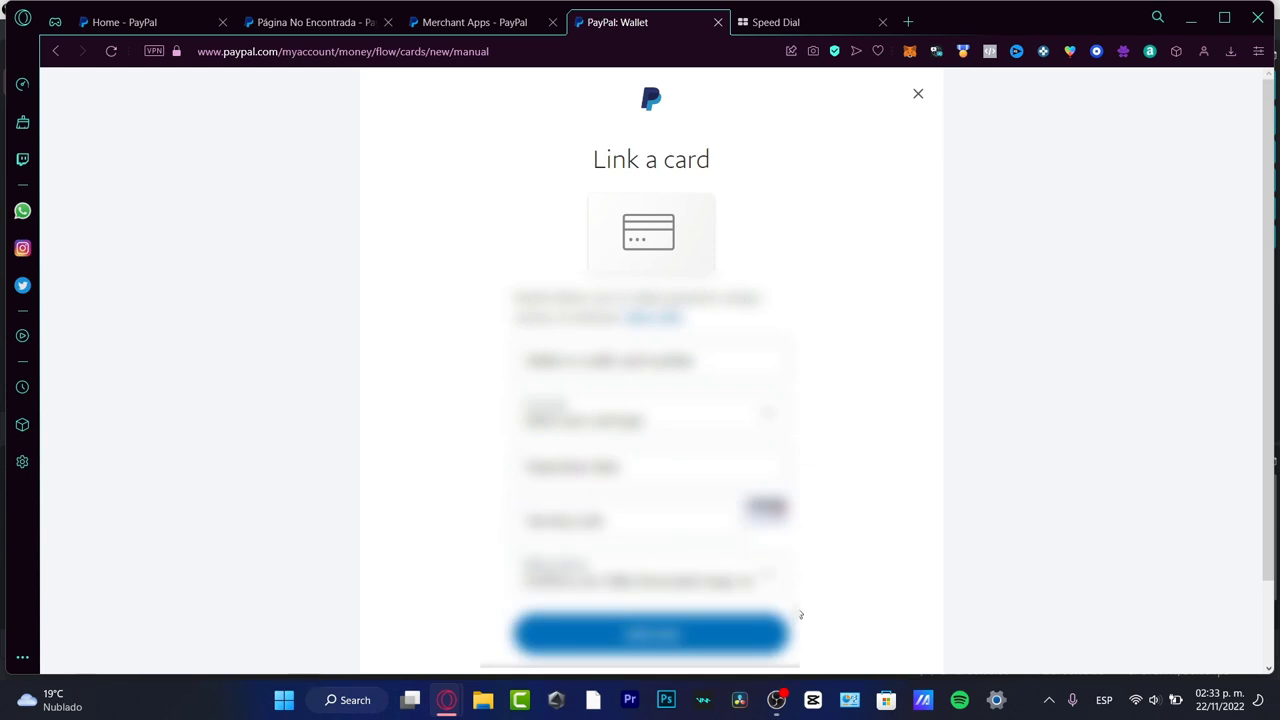
pyautogui.click(920, 96)
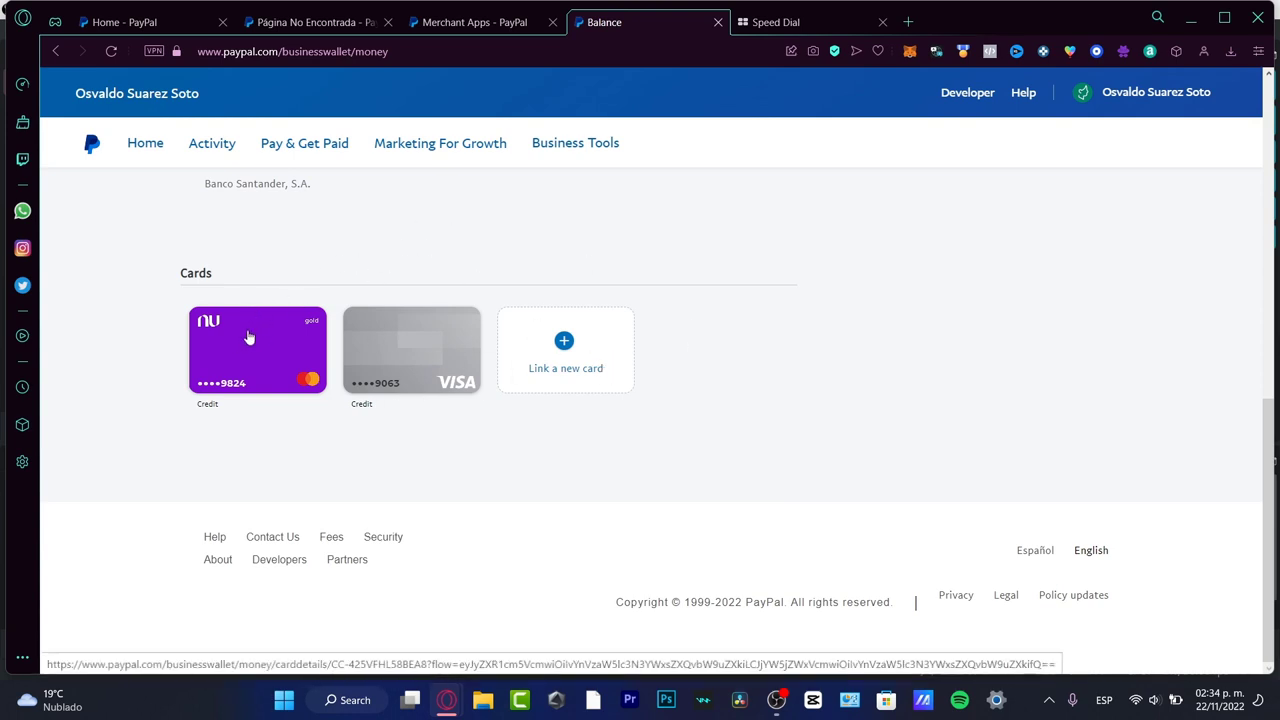
pyautogui.click(267, 354)
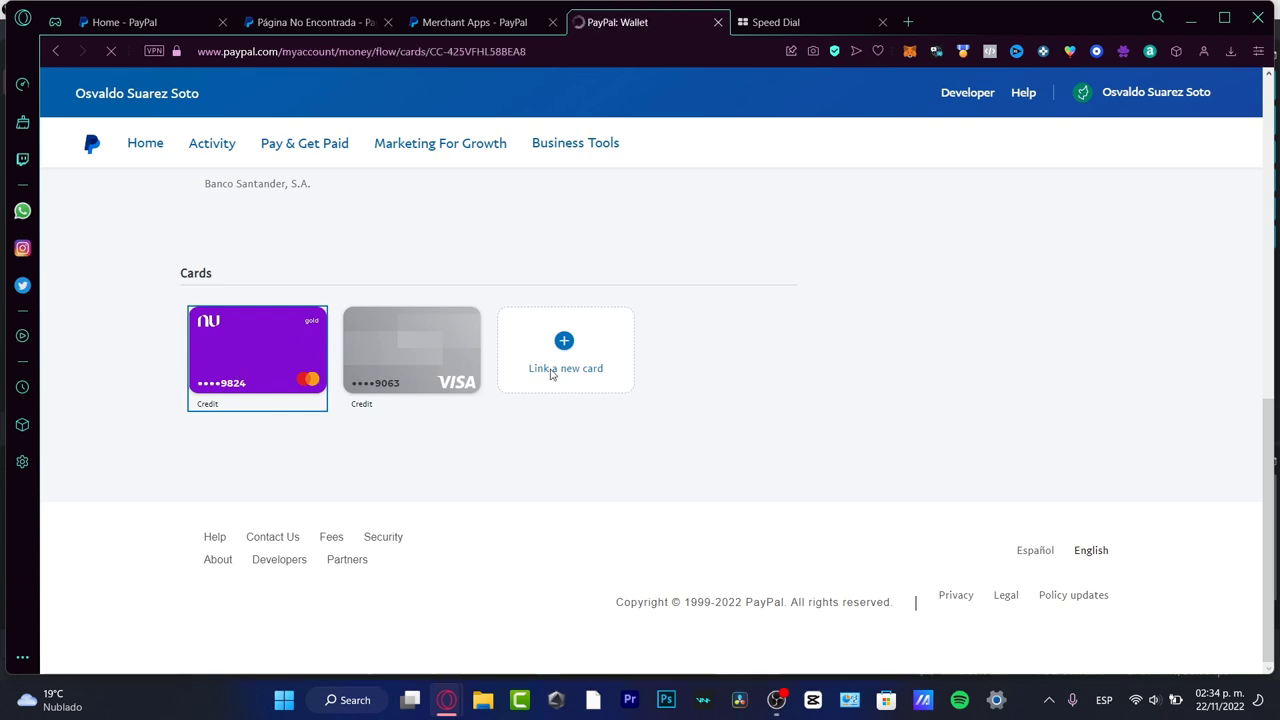
pyautogui.scroll(-2, 800, 306)
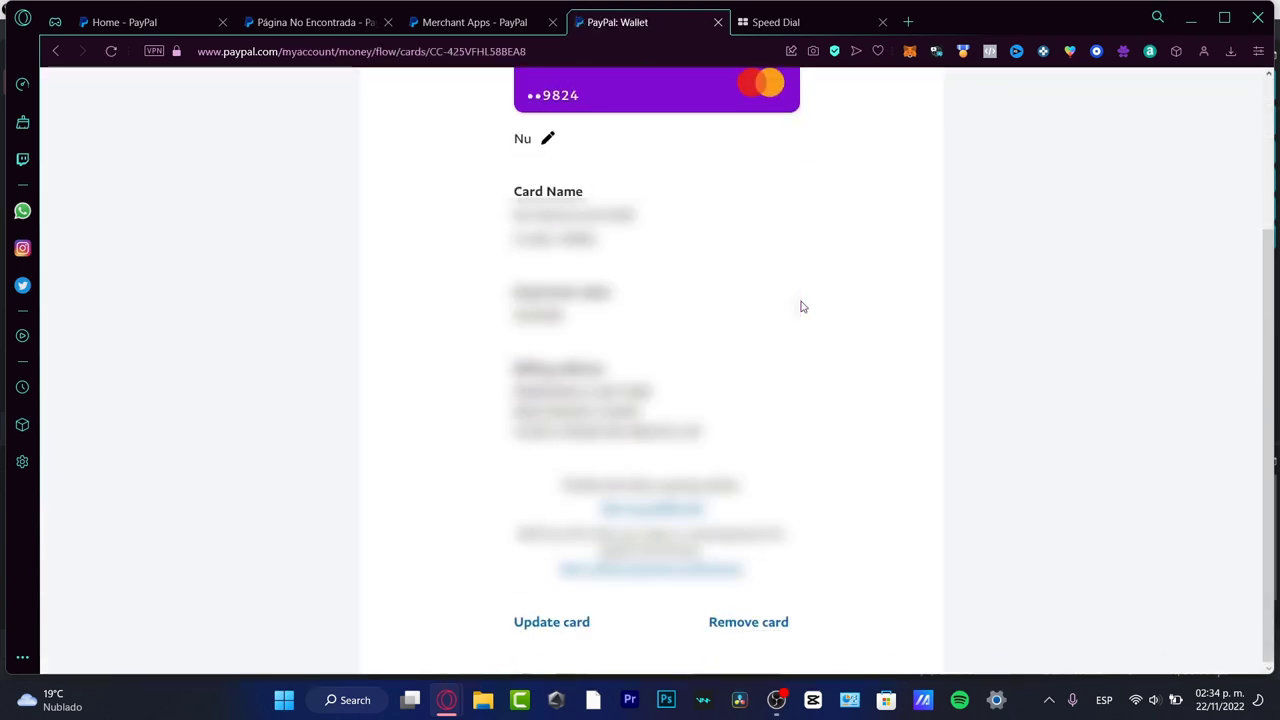
pyautogui.click(768, 622)
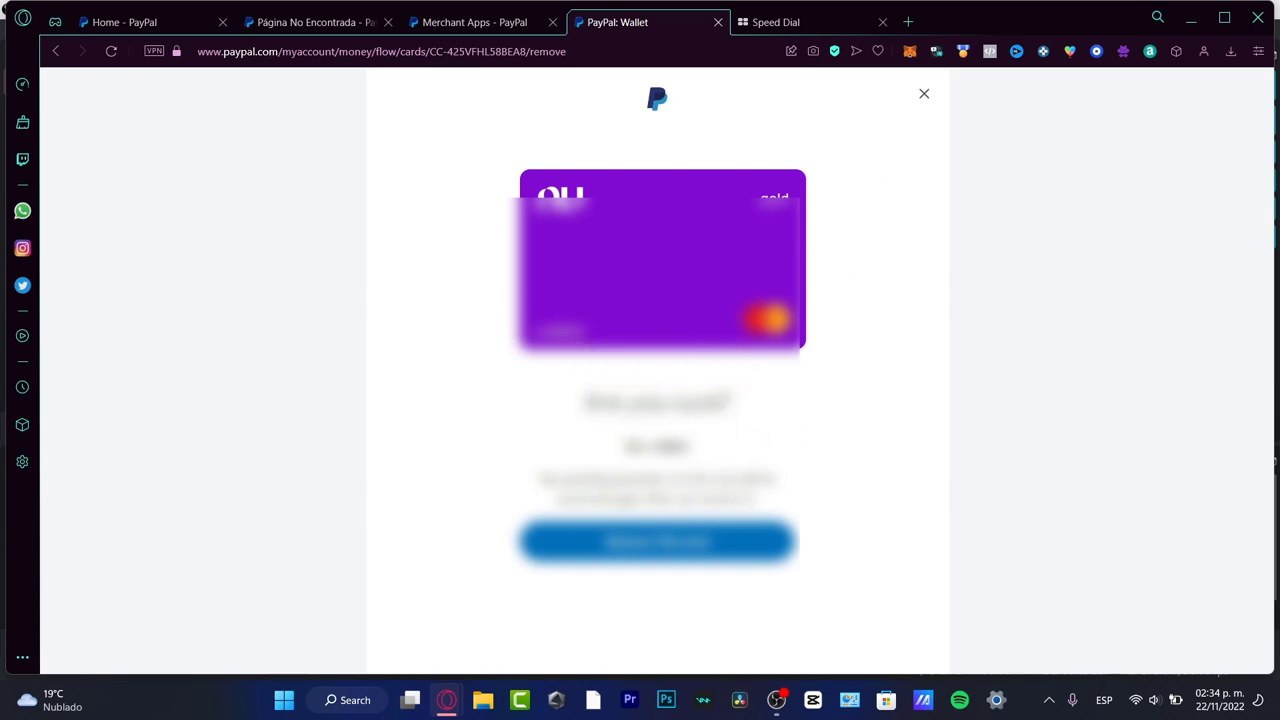
pyautogui.moveTo(580, 478); pyautogui.dragTo(759, 500)
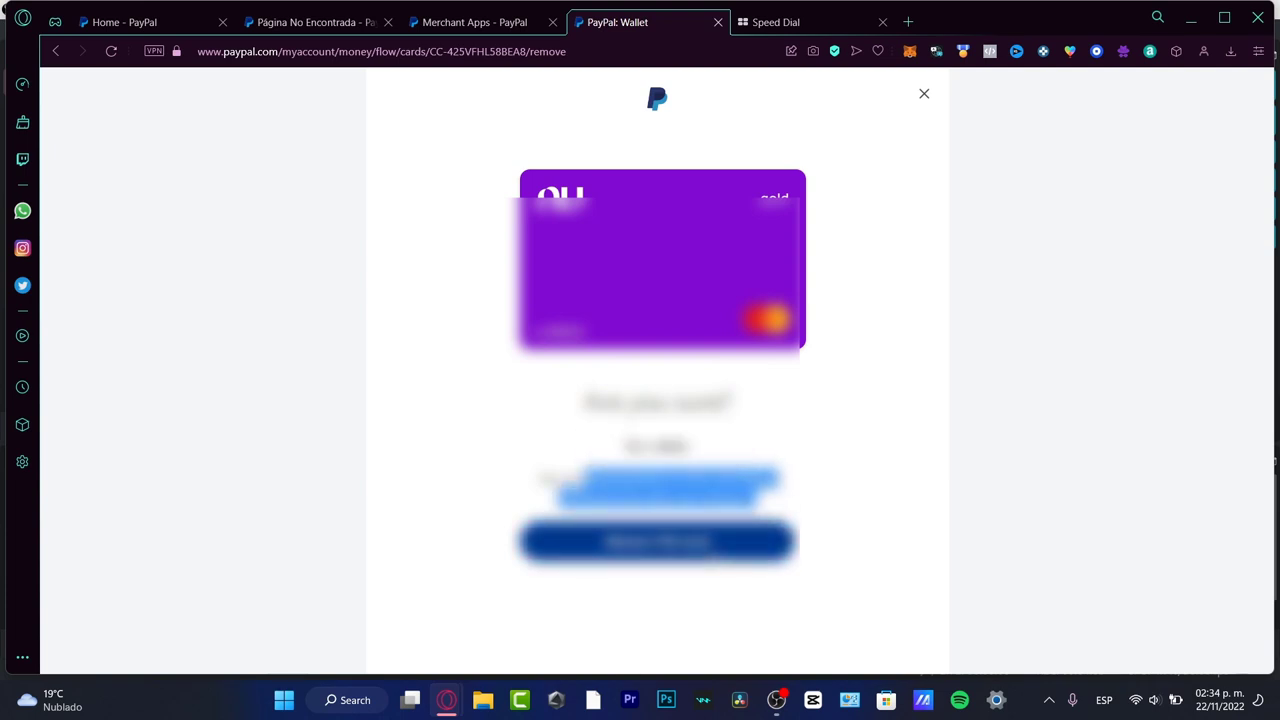
pyautogui.click(656, 550)
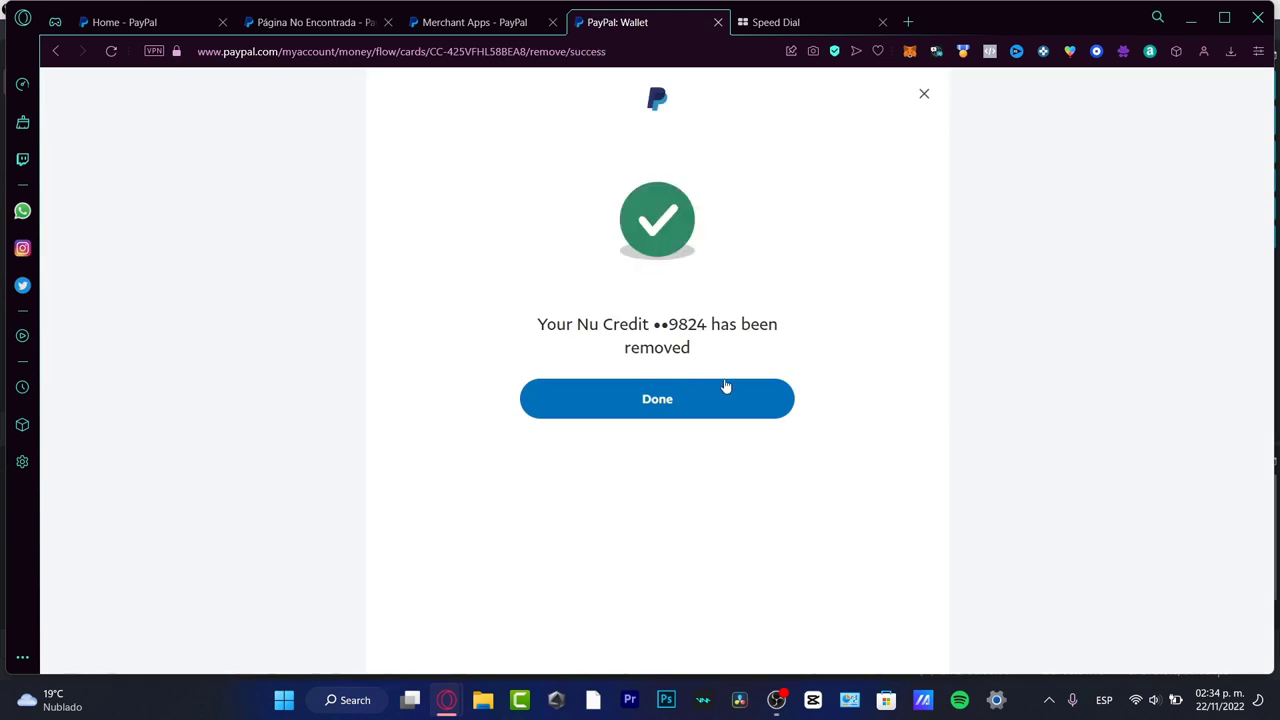
pyautogui.click(718, 397)
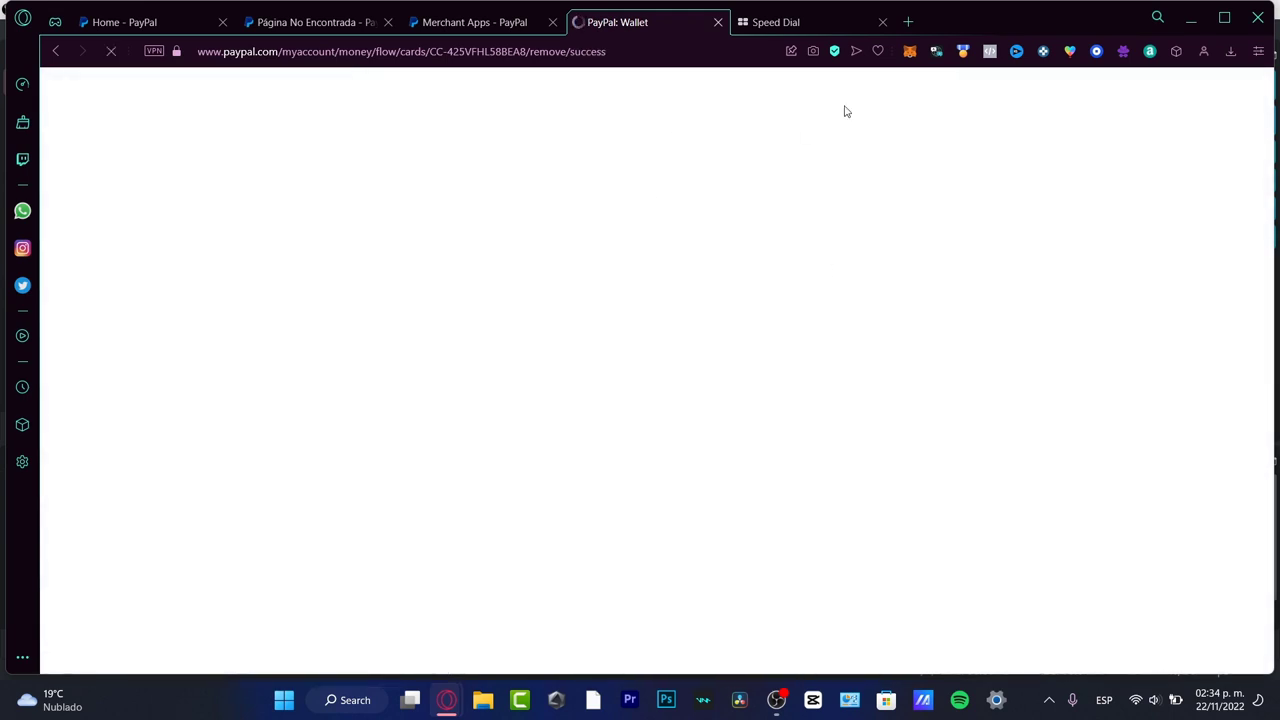
pyautogui.scroll(-4, 827, 440)
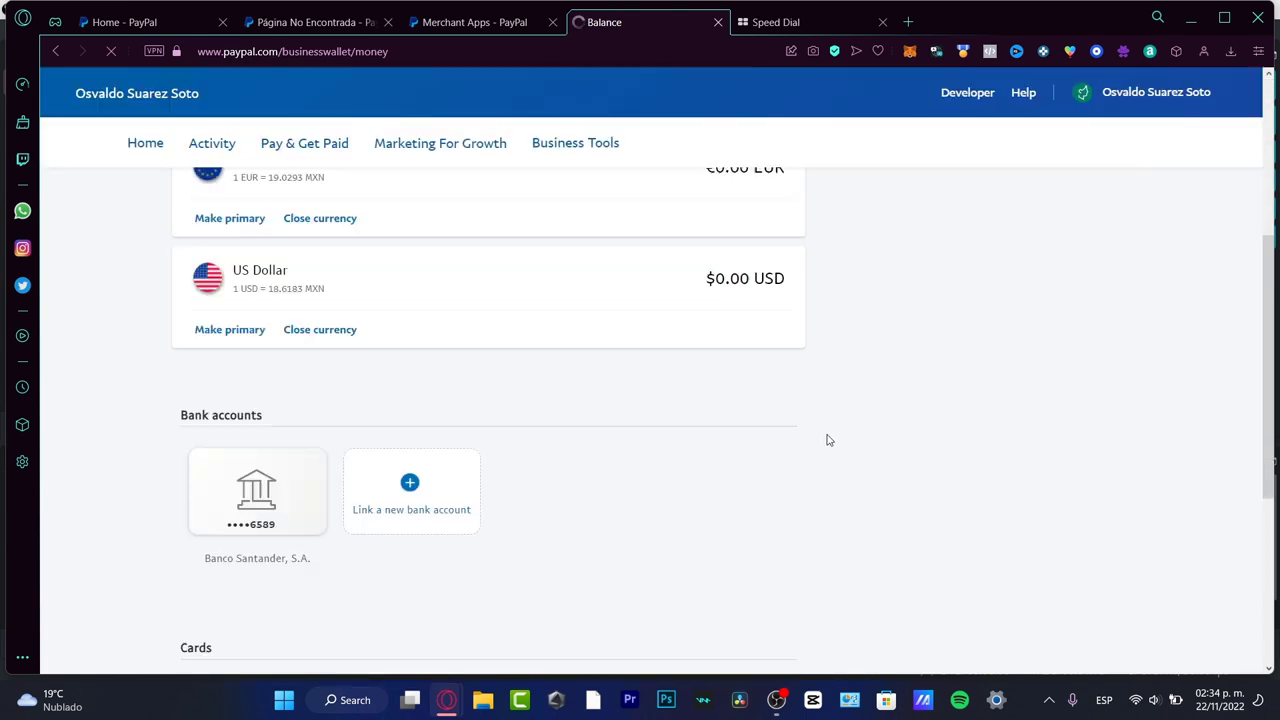
pyautogui.scroll(-4, 827, 440)
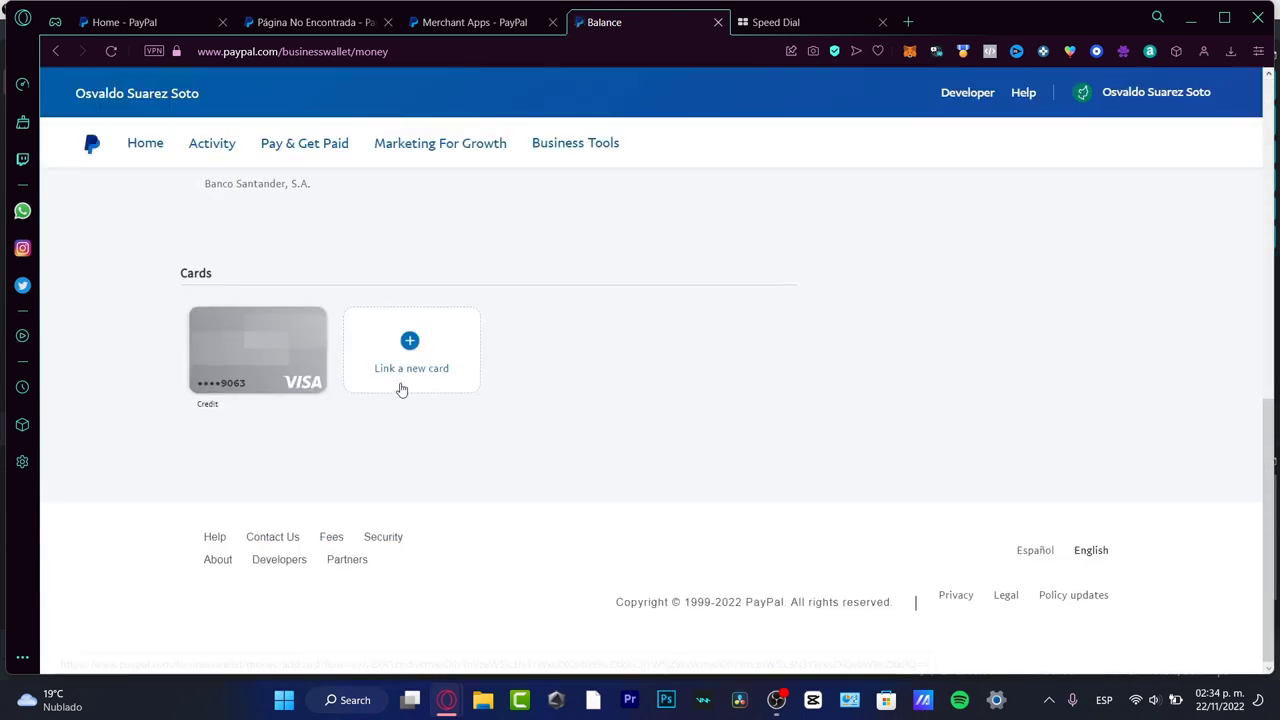
pyautogui.click(423, 354)
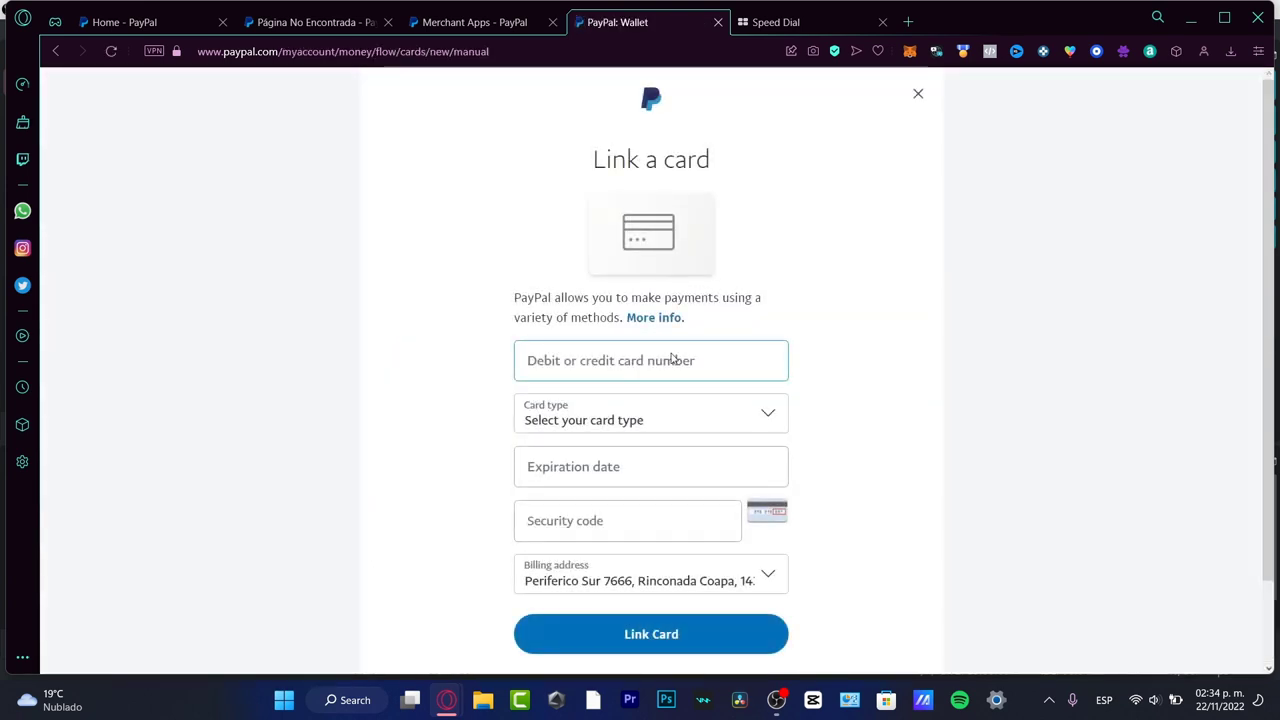
pyautogui.click(706, 369)
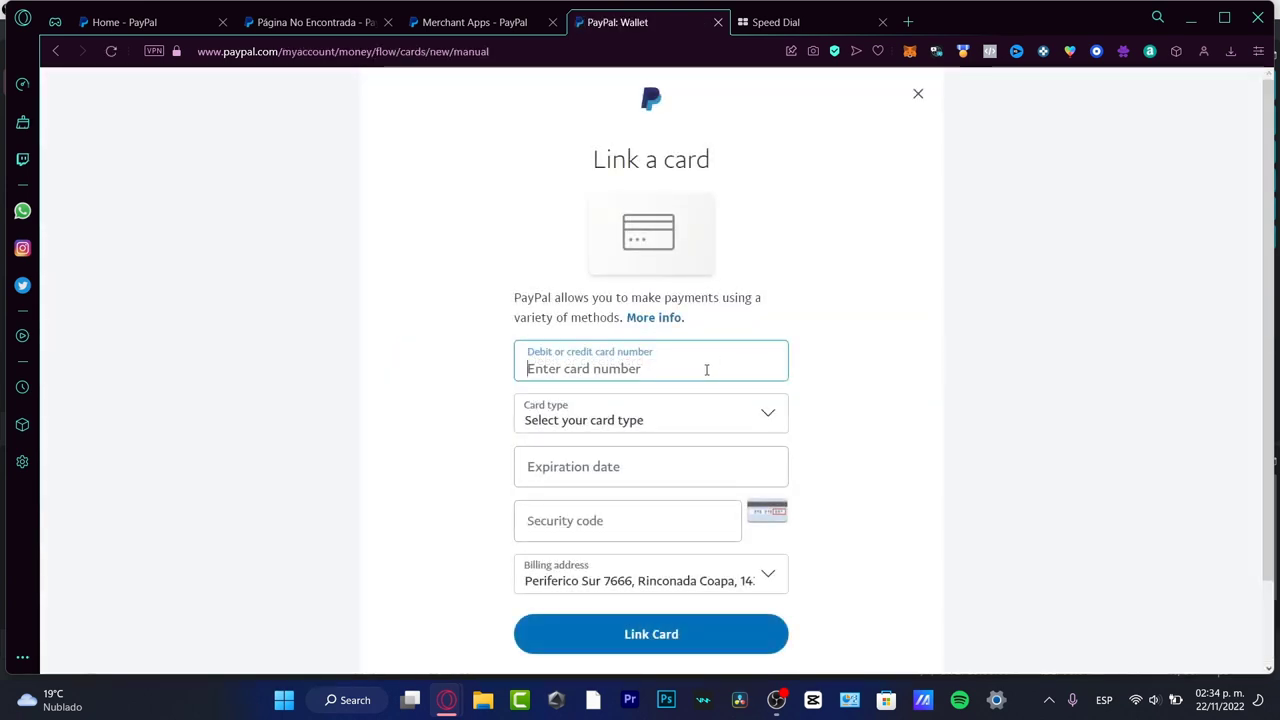
pyautogui.click(649, 466)
pyautogui.click(649, 516)
pyautogui.scroll(-2, 718, 586)
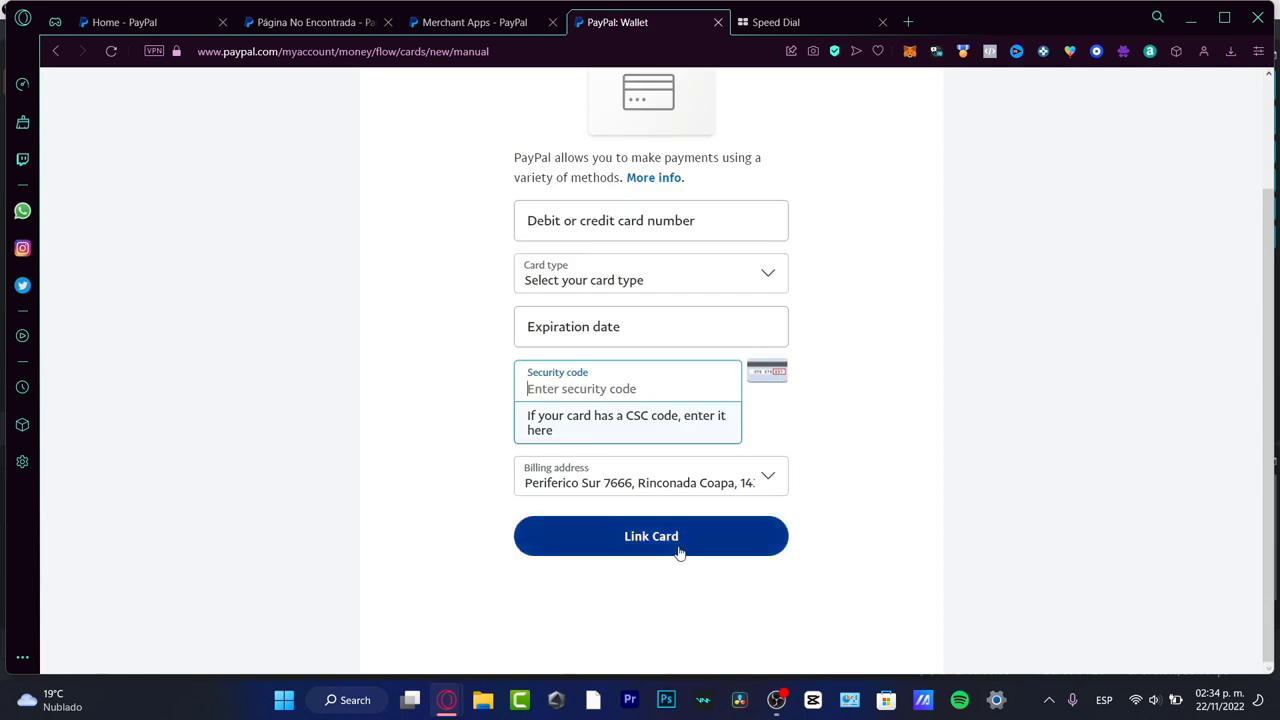
pyautogui.click(1049, 169)
pyautogui.scroll(2, 1200, 157)
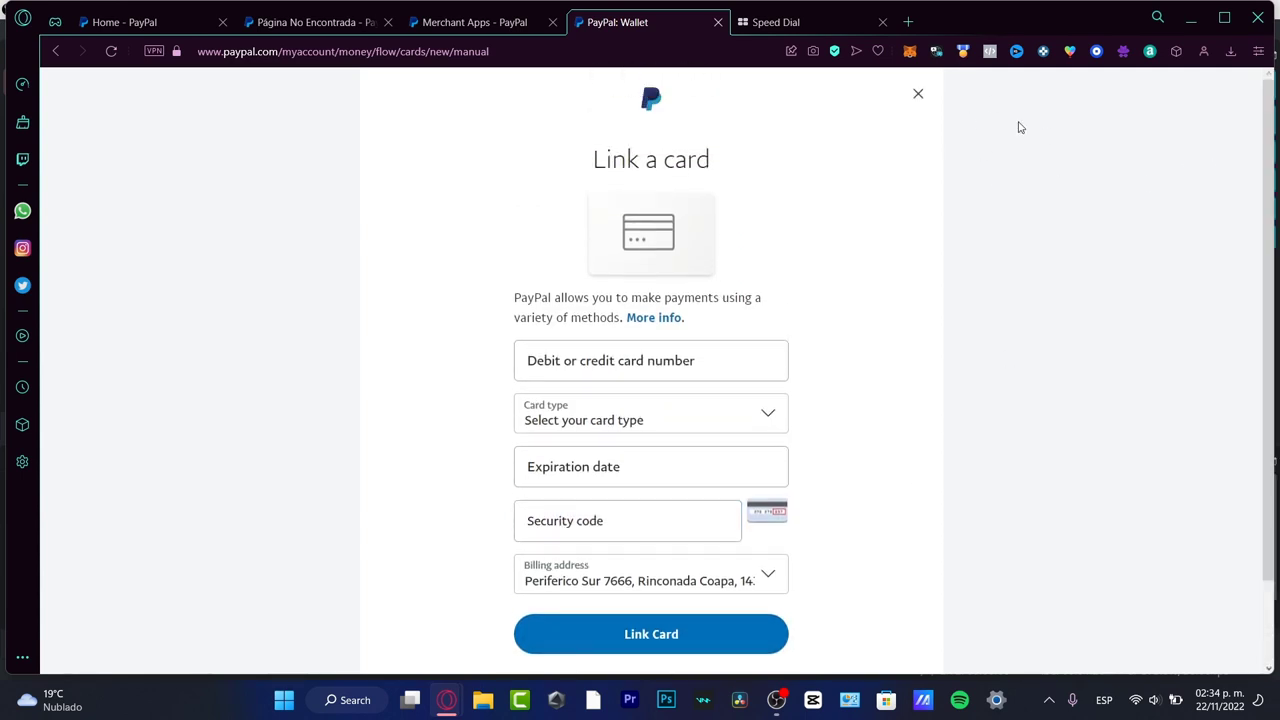
pyautogui.click(918, 92)
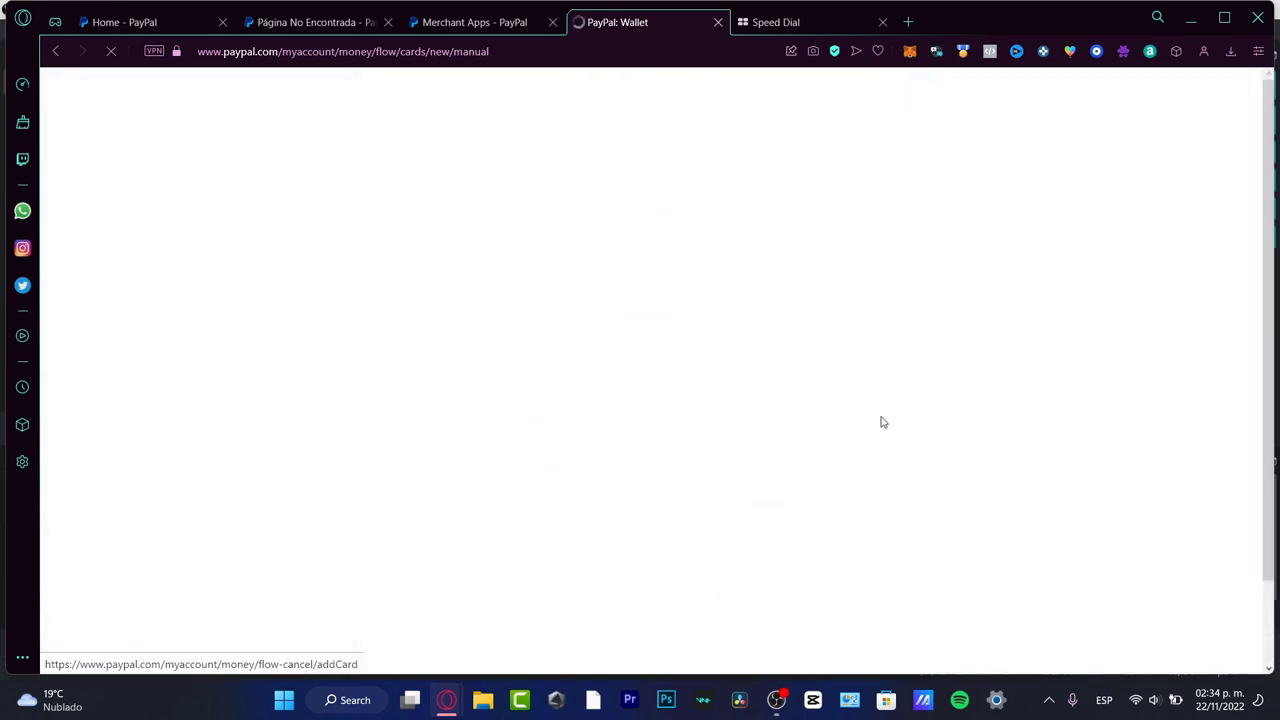
pyautogui.scroll(-2, 1016, 331)
pyautogui.scroll(-3, 1019, 331)
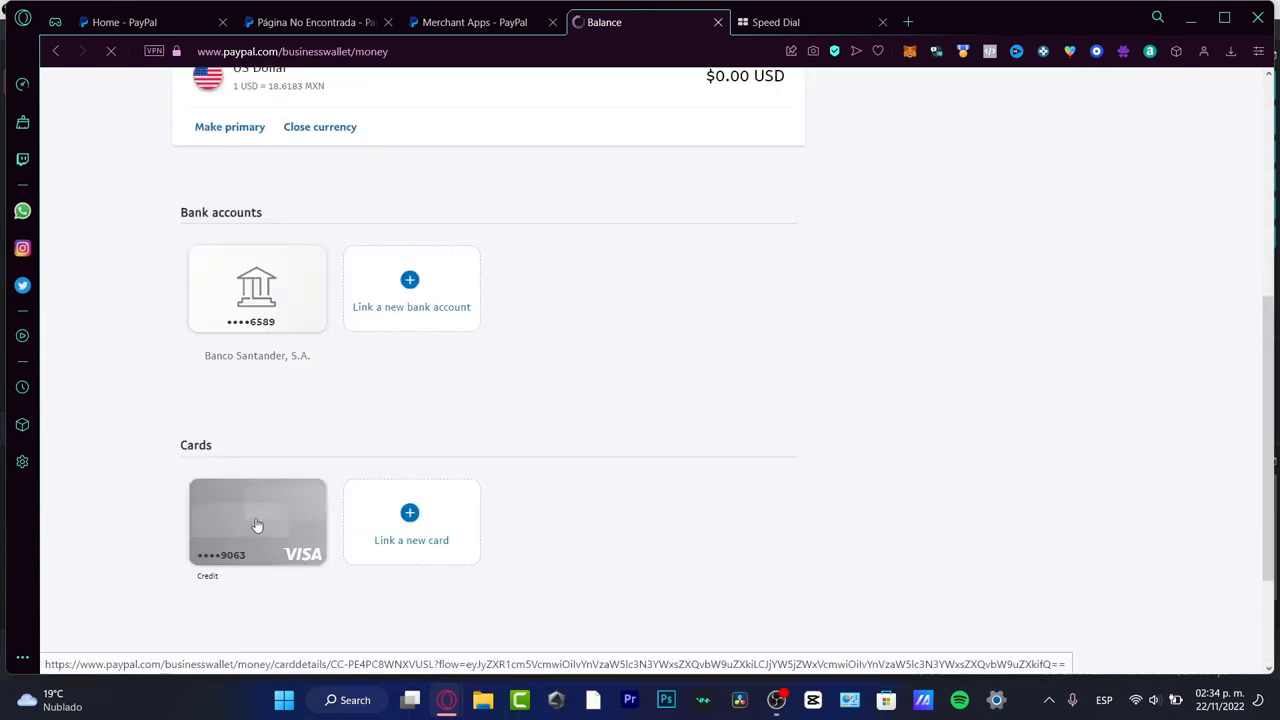
pyautogui.click(270, 545)
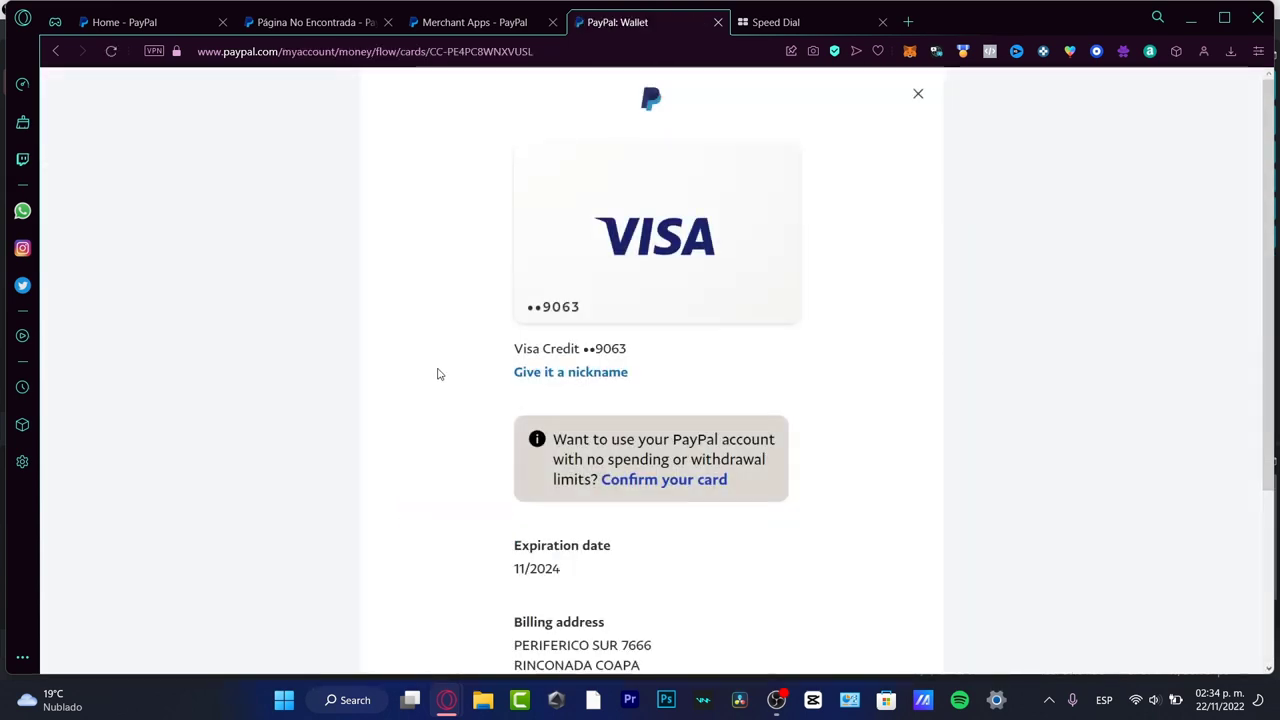
pyautogui.moveTo(595, 441); pyautogui.dragTo(812, 491)
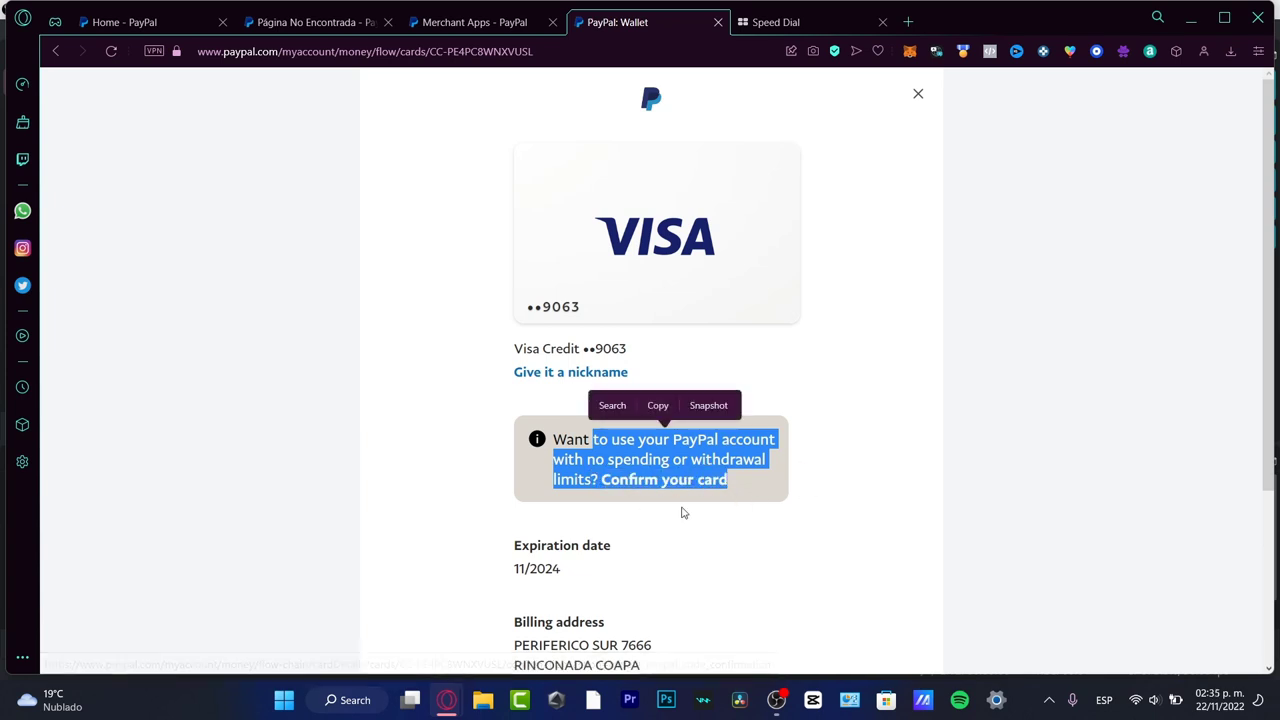
pyautogui.click(810, 420)
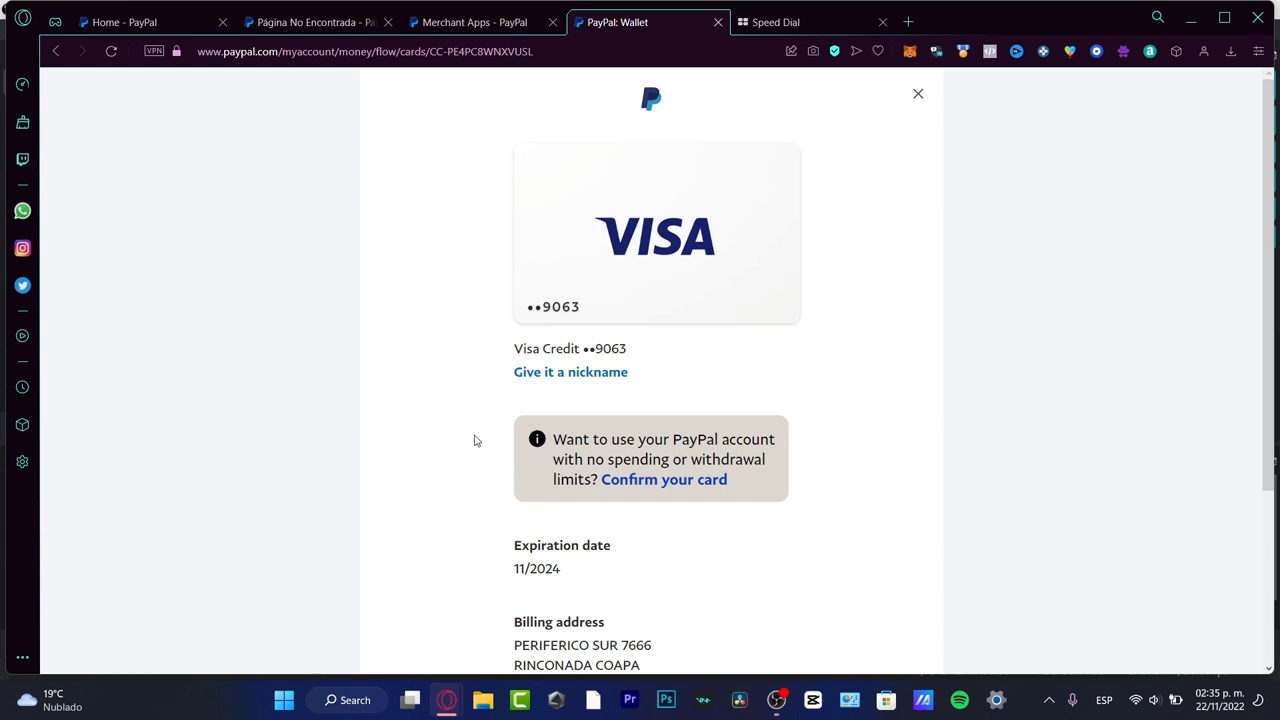
# Open the Confirm Card ••9063 page and read the $20.00 charge explanation and timing.
pyautogui.click(612, 480)
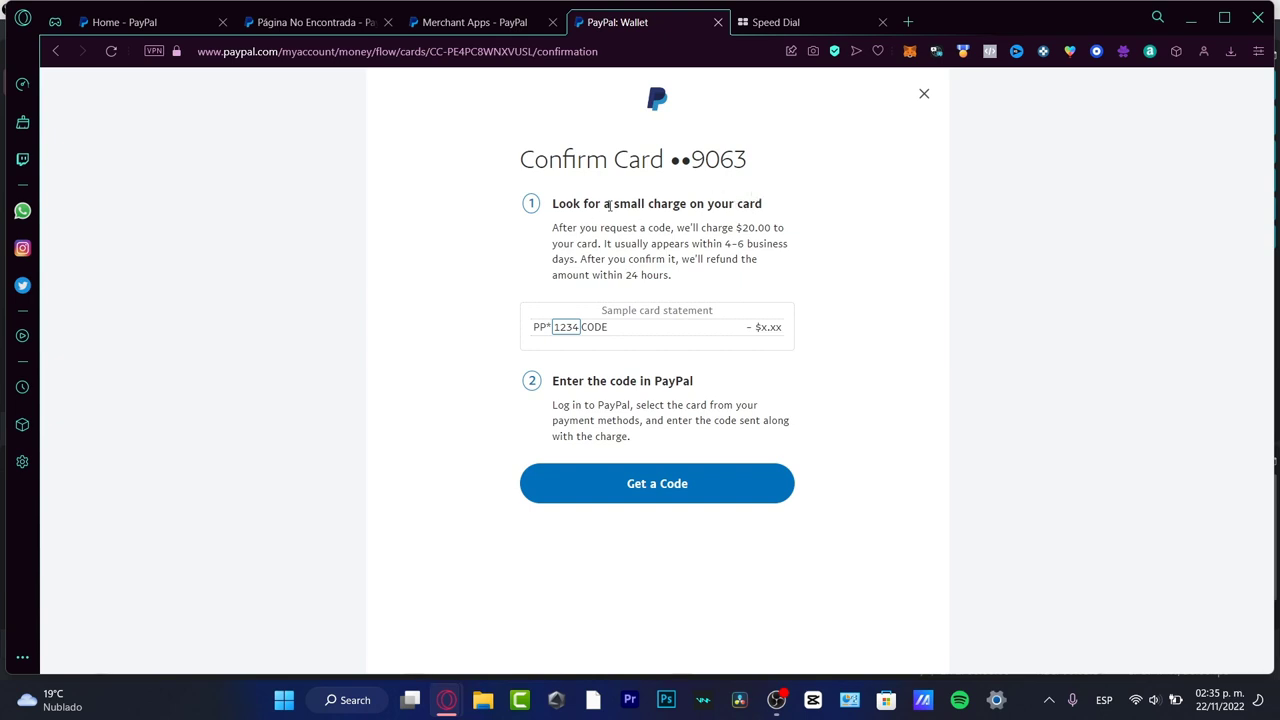
pyautogui.moveTo(612, 204); pyautogui.dragTo(786, 212)
pyautogui.click(584, 228)
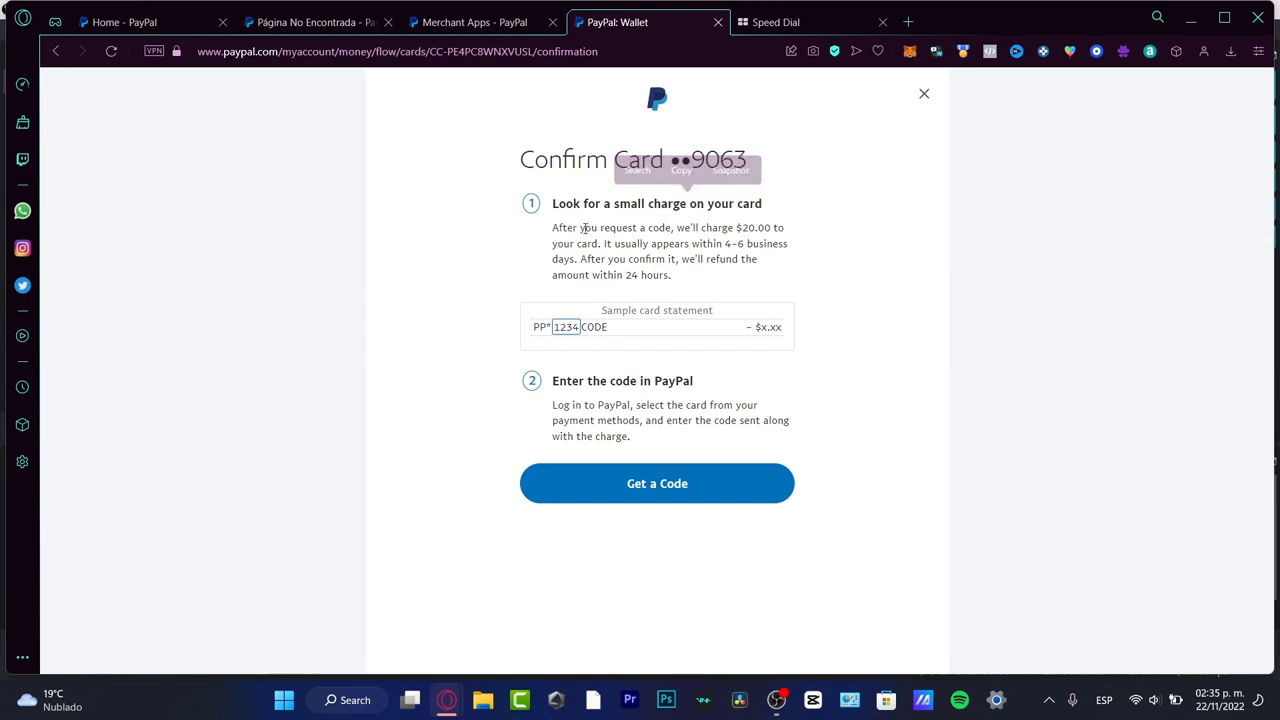
pyautogui.moveTo(674, 228); pyautogui.dragTo(620, 228)
pyautogui.click(727, 228)
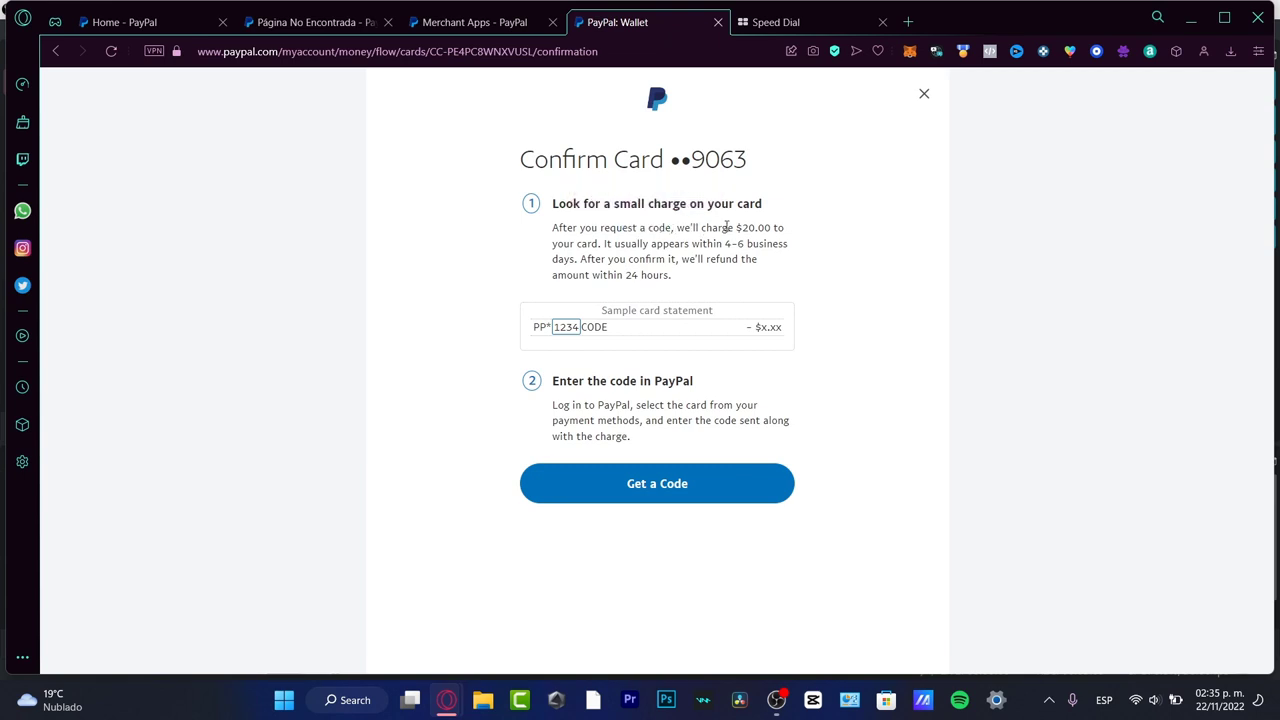
pyautogui.moveTo(736, 228); pyautogui.dragTo(772, 228)
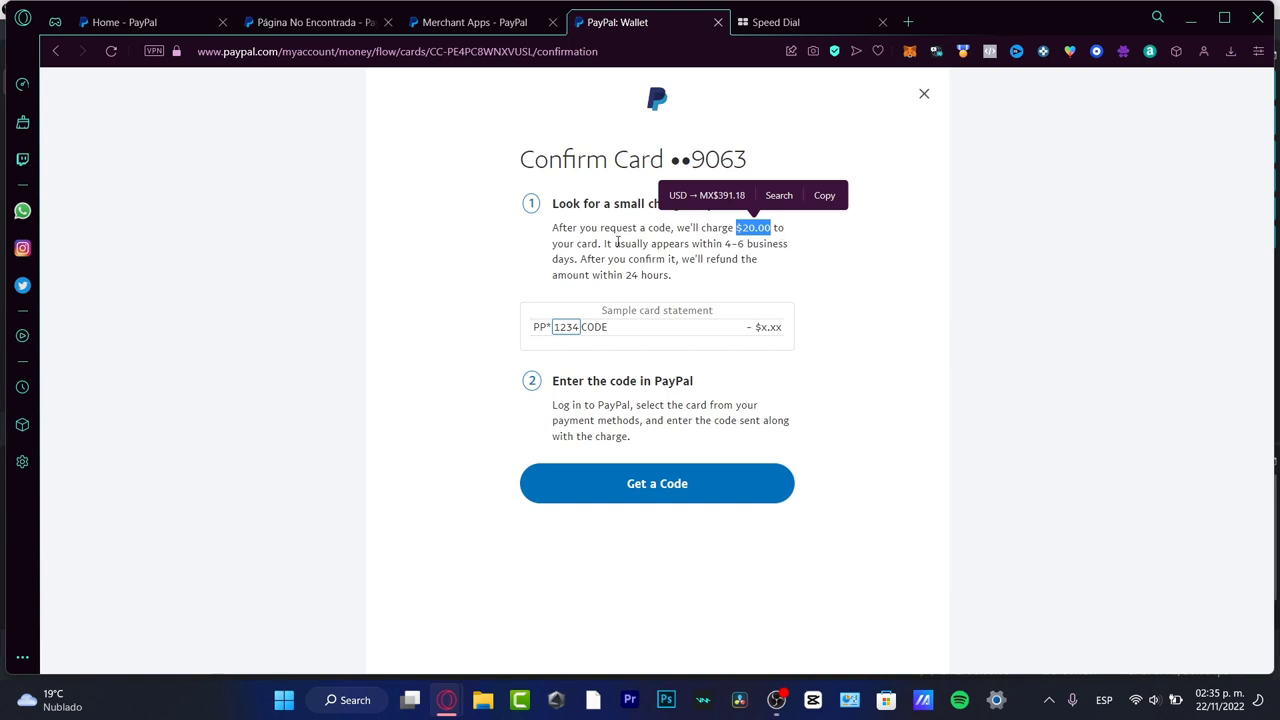
pyautogui.moveTo(617, 243); pyautogui.dragTo(668, 277)
pyautogui.click(690, 279)
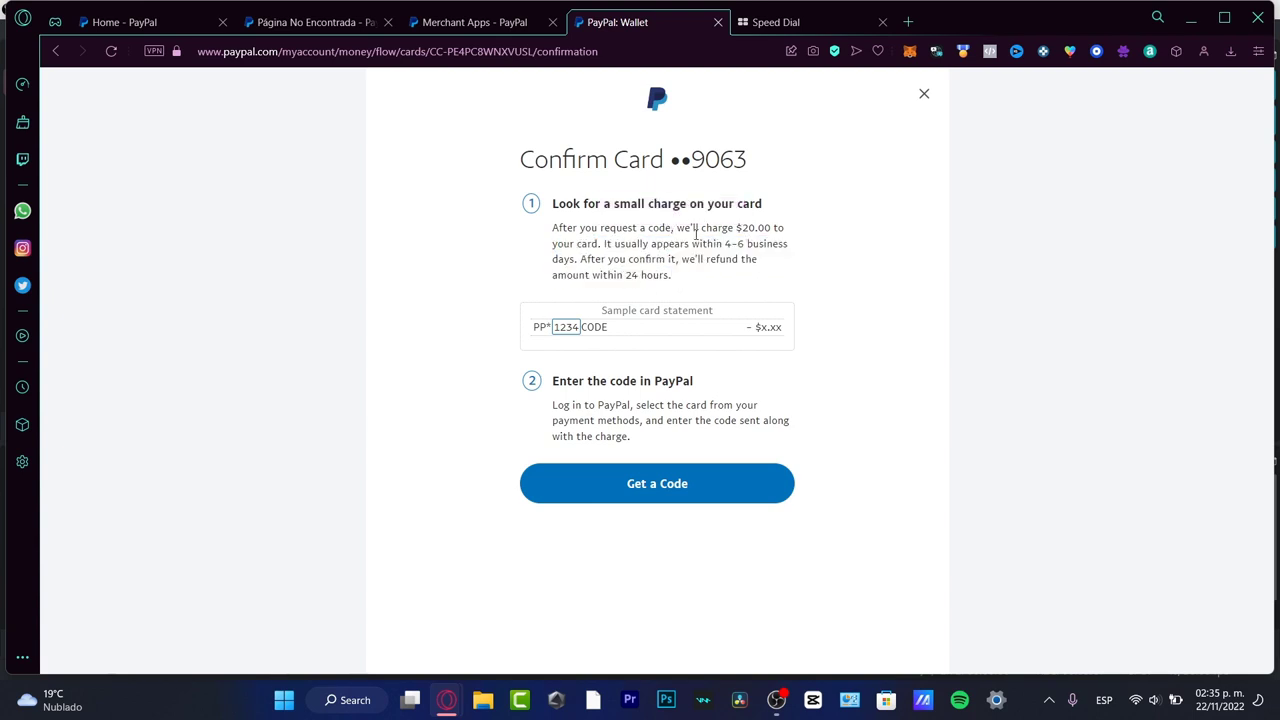
pyautogui.moveTo(736, 228); pyautogui.dragTo(700, 228)
pyautogui.click(774, 246)
# Examine the sample statement showing the 1234 code and the charged amount.
pyautogui.moveTo(562, 326); pyautogui.dragTo(588, 327)
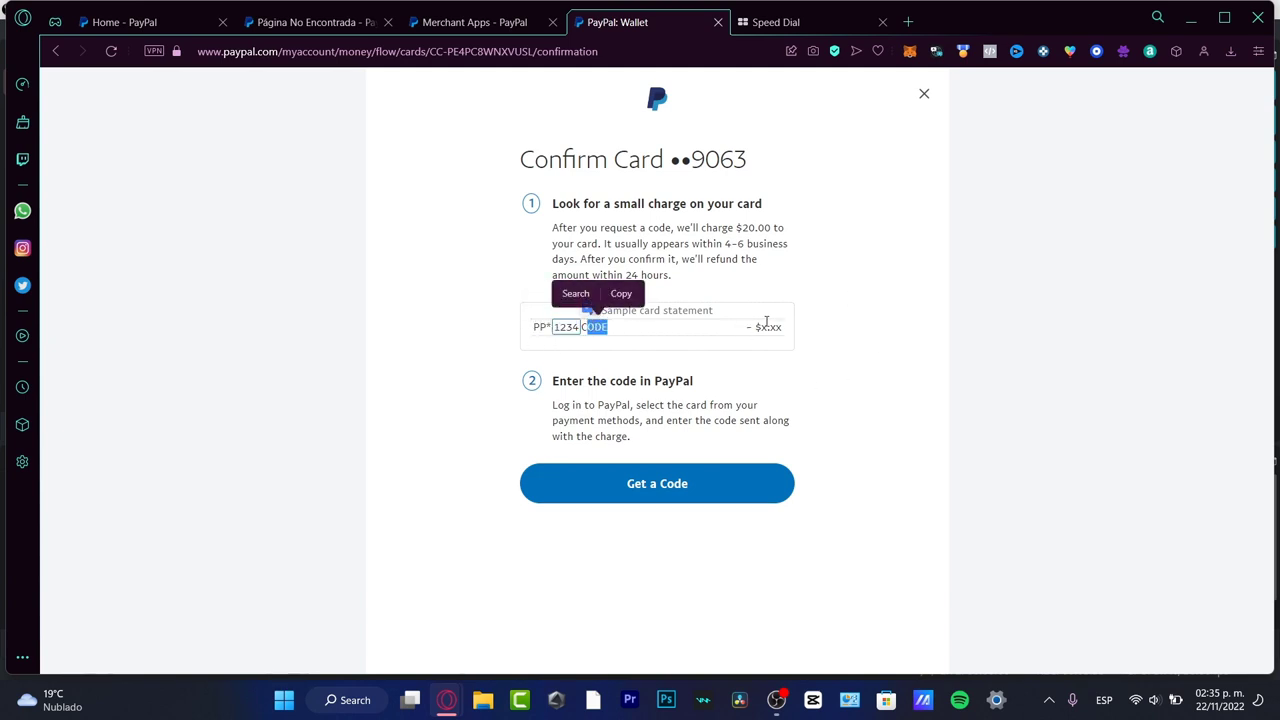
pyautogui.moveTo(746, 327); pyautogui.dragTo(789, 331)
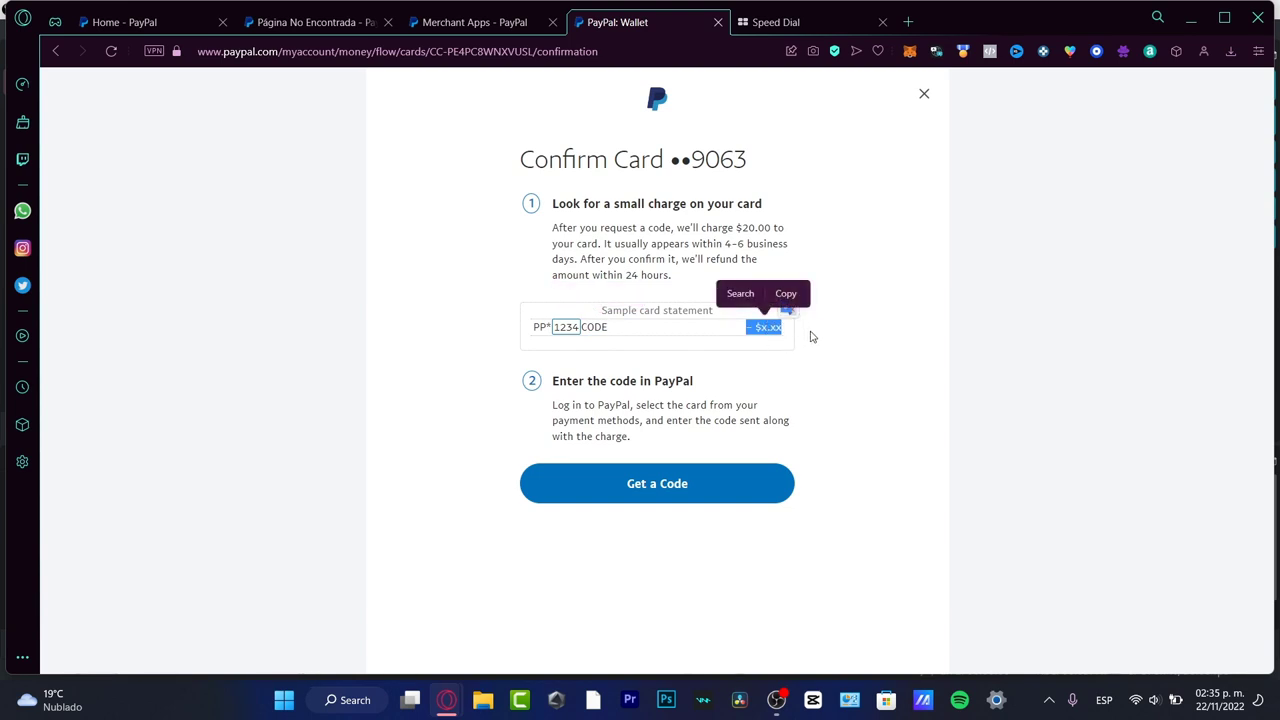
pyautogui.click(820, 333)
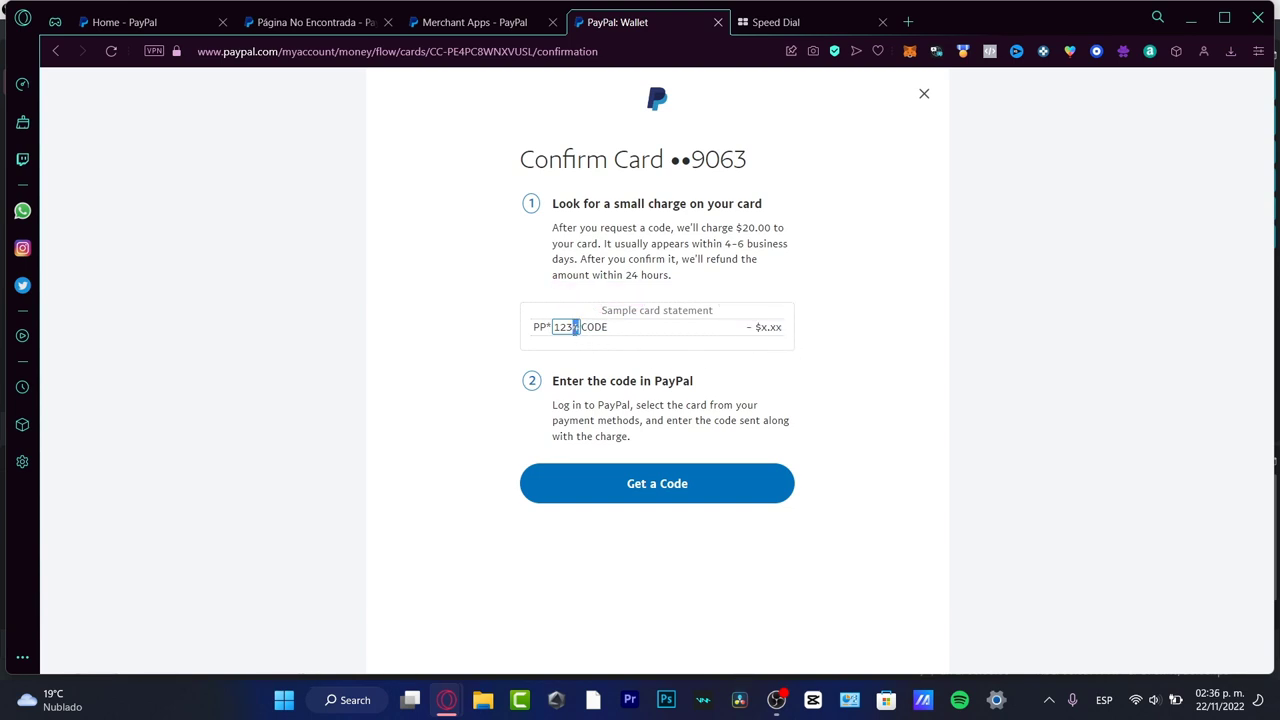
pyautogui.moveTo(576, 327); pyautogui.dragTo(553, 327)
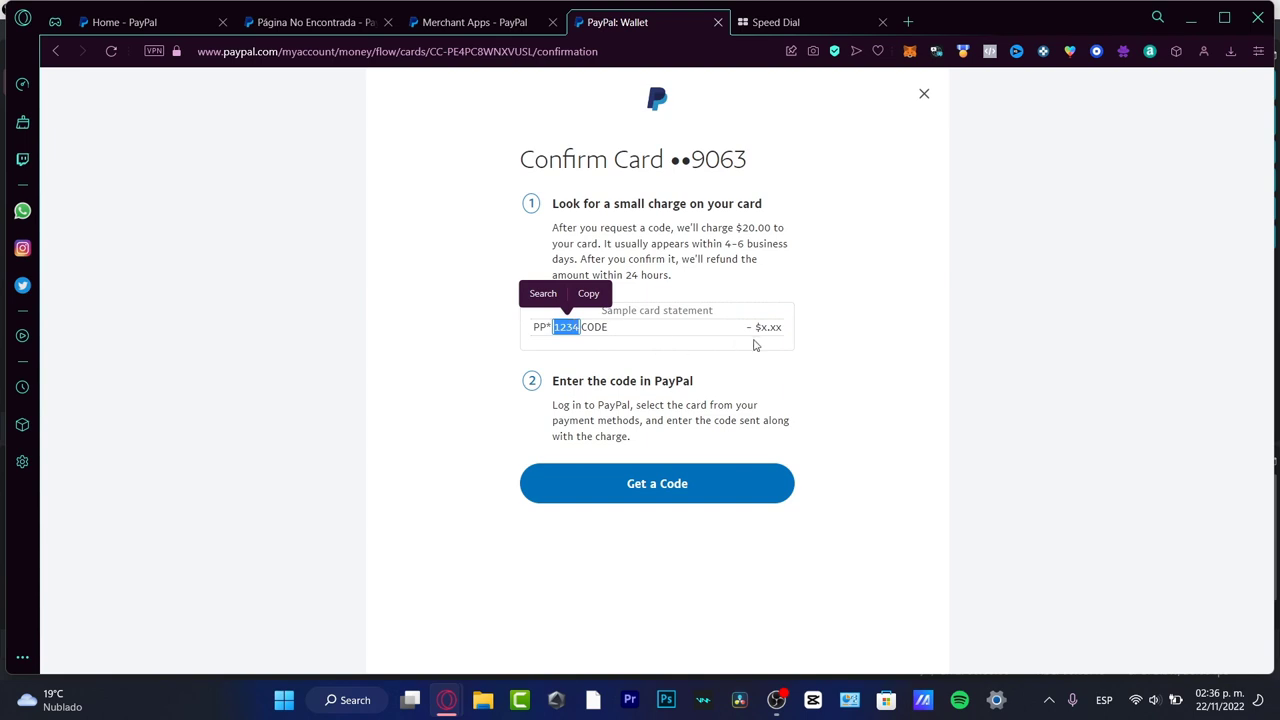
pyautogui.click(820, 331)
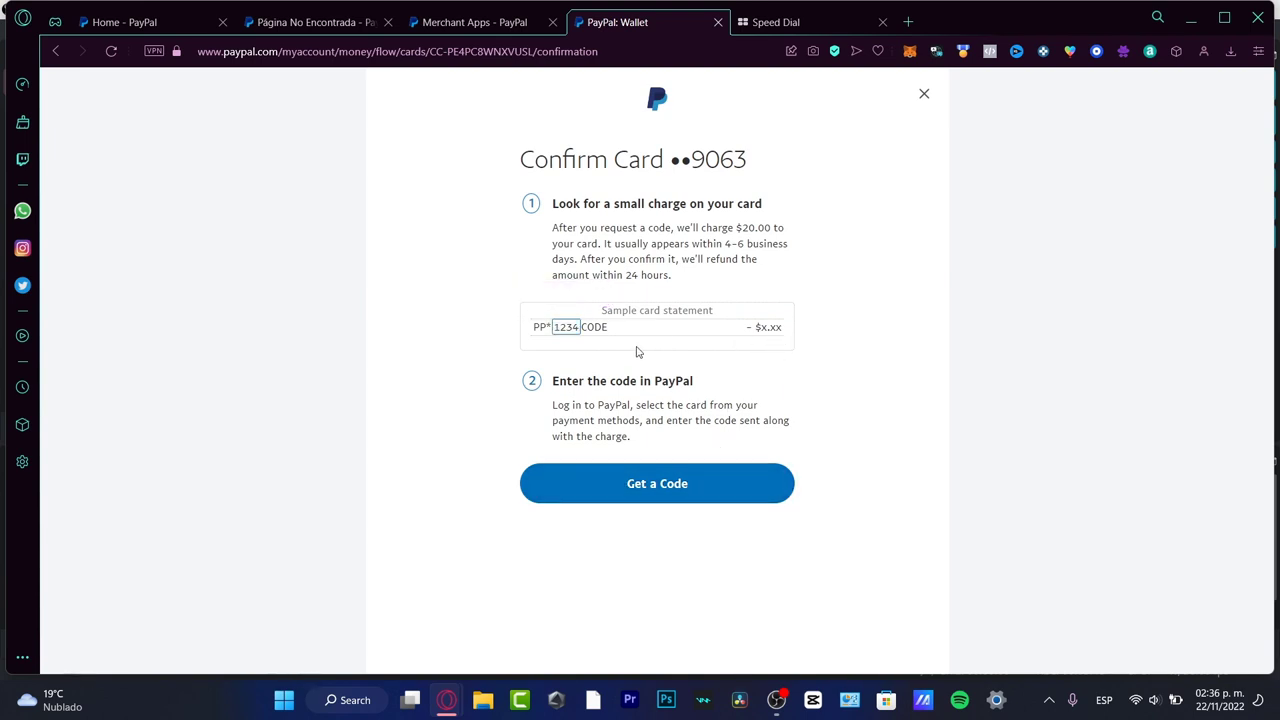
pyautogui.click(659, 485)
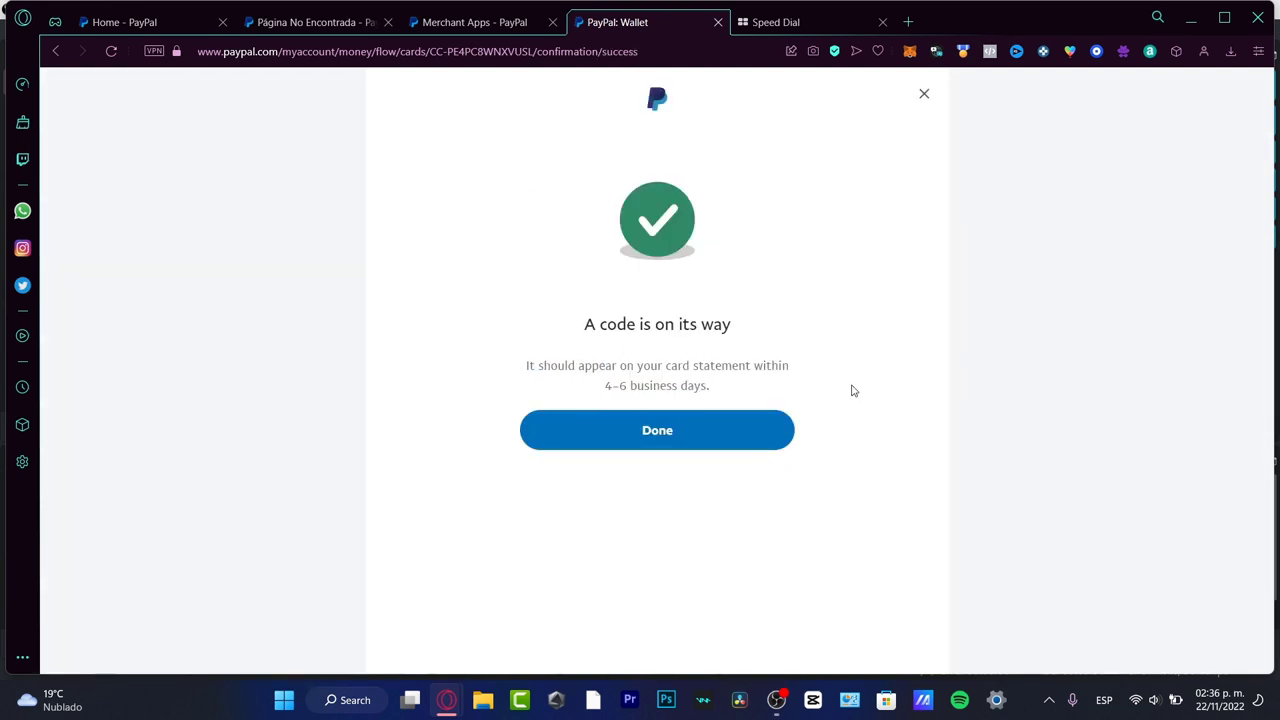
pyautogui.click(677, 430)
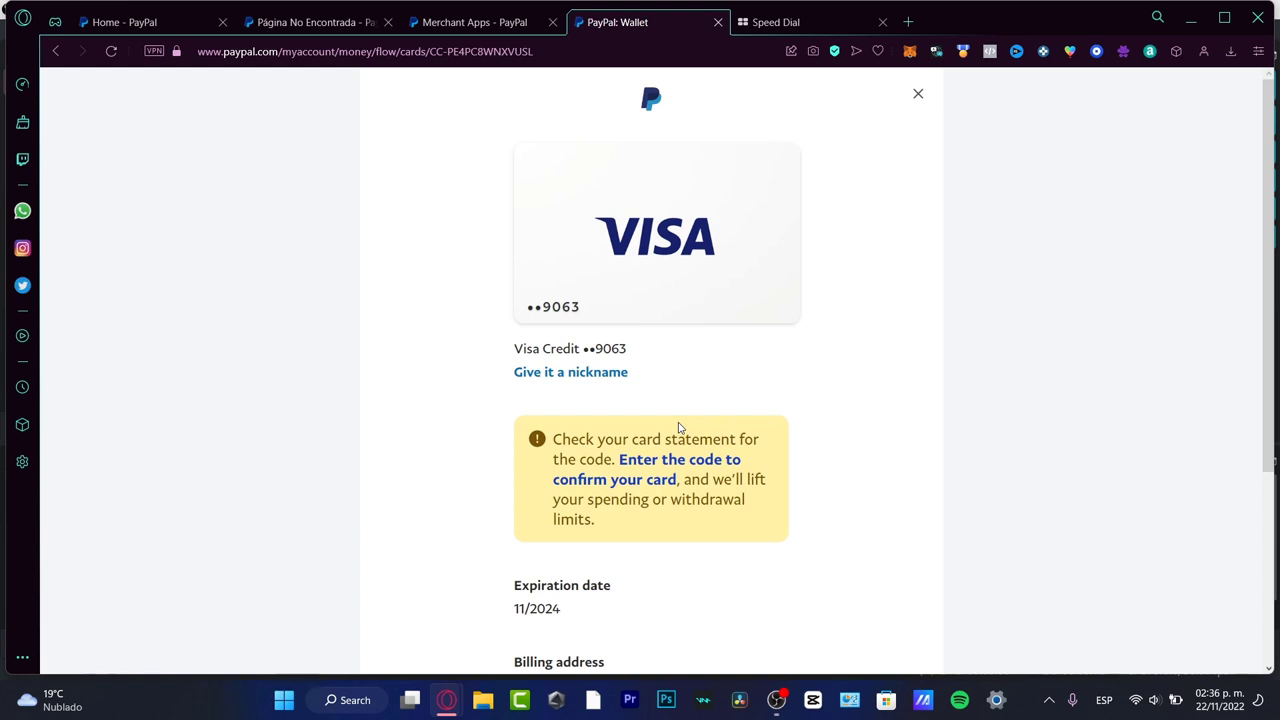
pyautogui.scroll(-3, 681, 415)
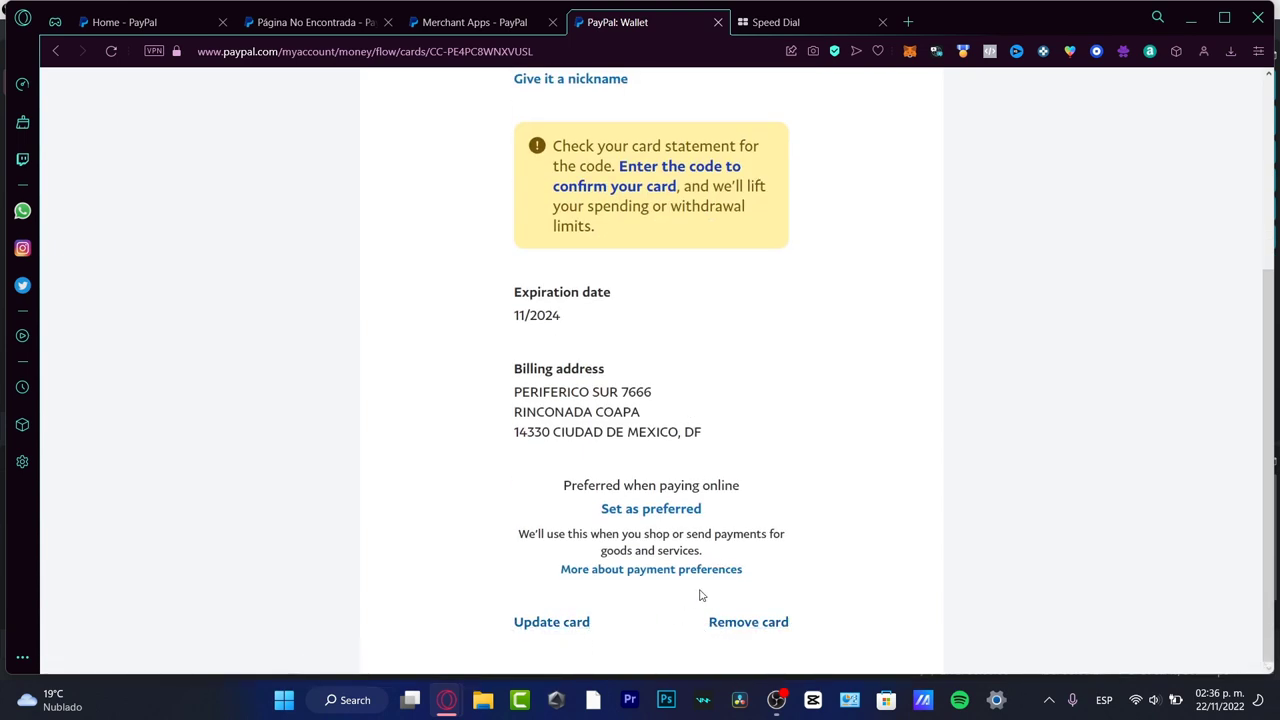
pyautogui.click(703, 167)
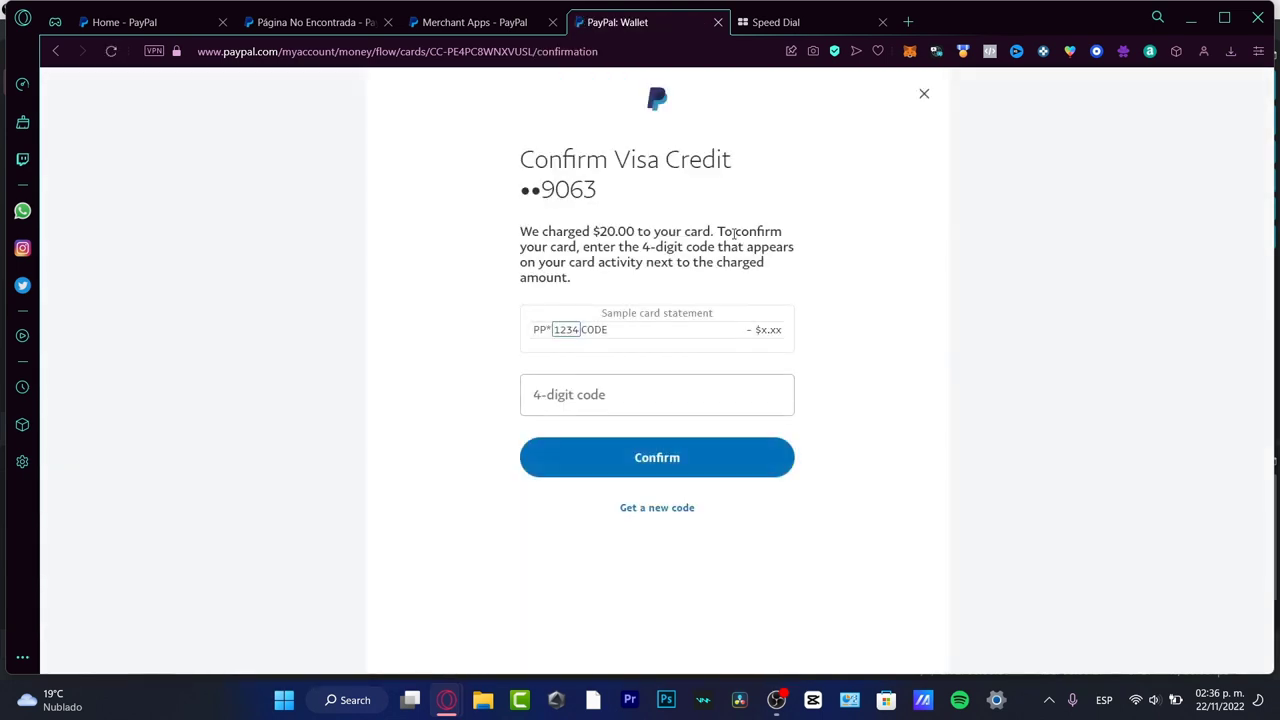
pyautogui.click(586, 393)
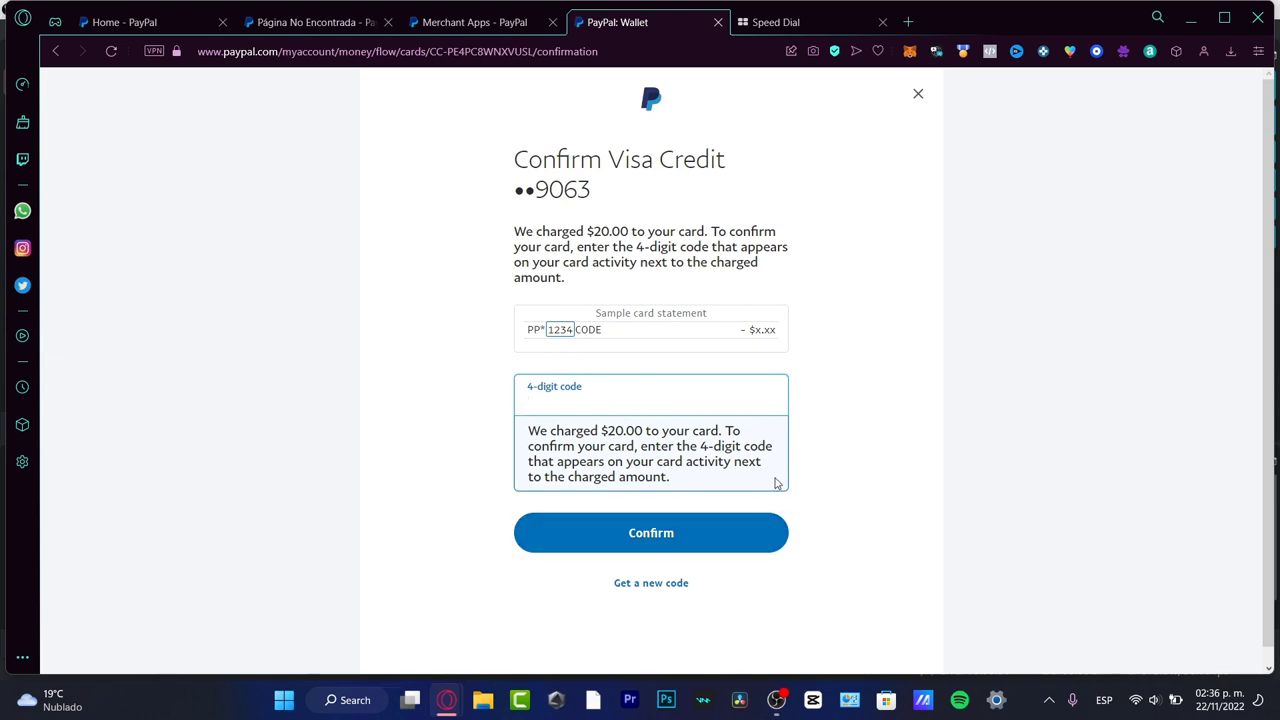
pyautogui.click(746, 540)
# Scroll the wallet down to the Cards section, where Visa ••9063 still shows Confirm your card.
pyautogui.scroll(-5, 866, 429)
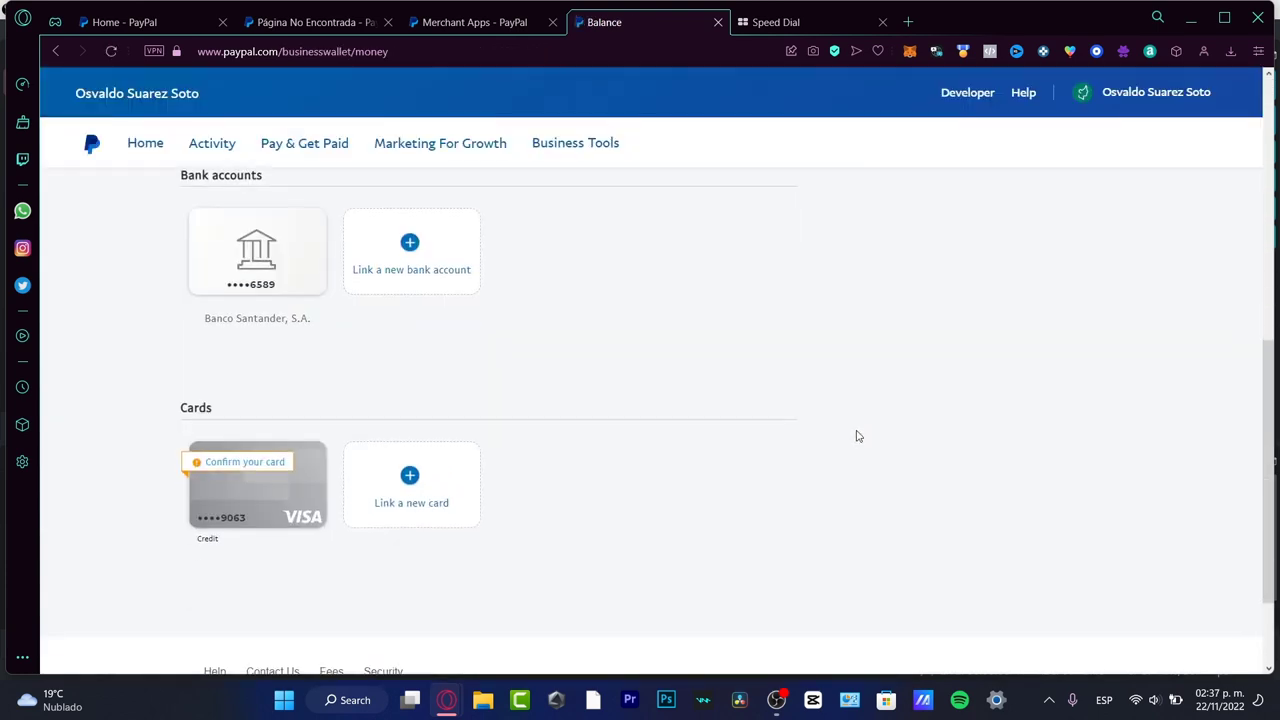
pyautogui.scroll(-2, 854, 434)
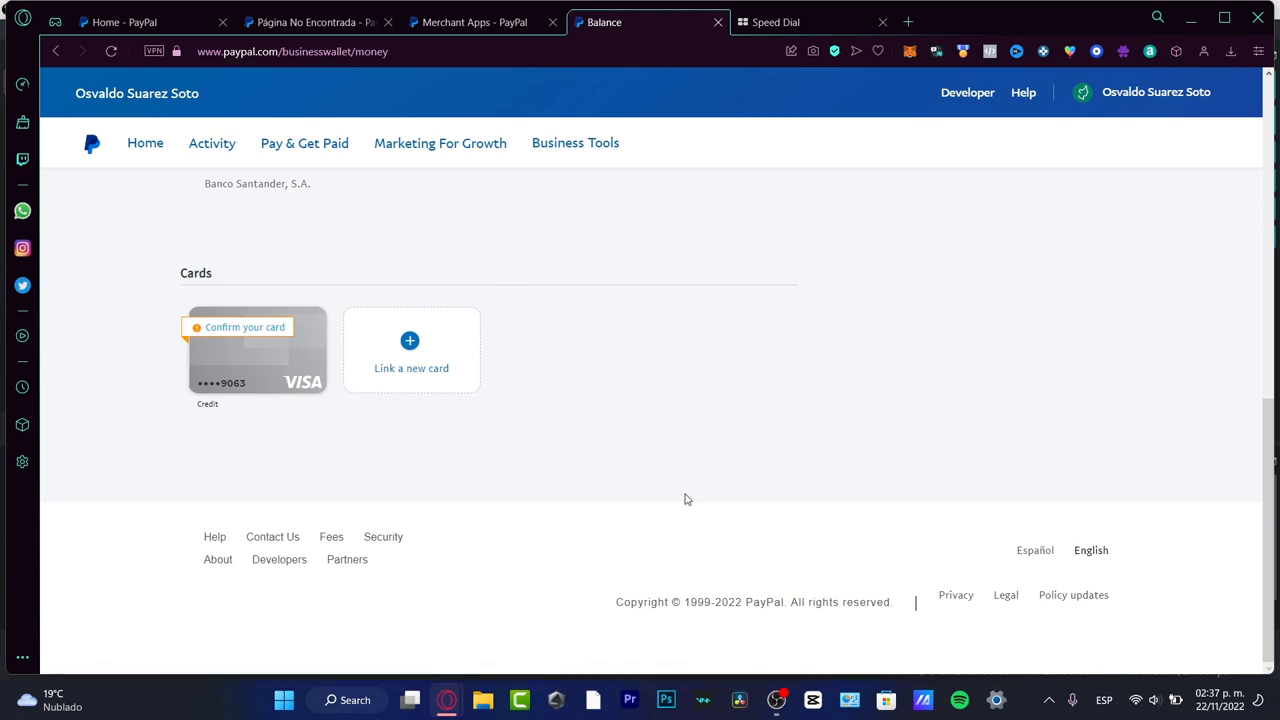
# Open the Visa ••9063 card details and go to its 4-digit code confirmation page.
pyautogui.click(264, 328)
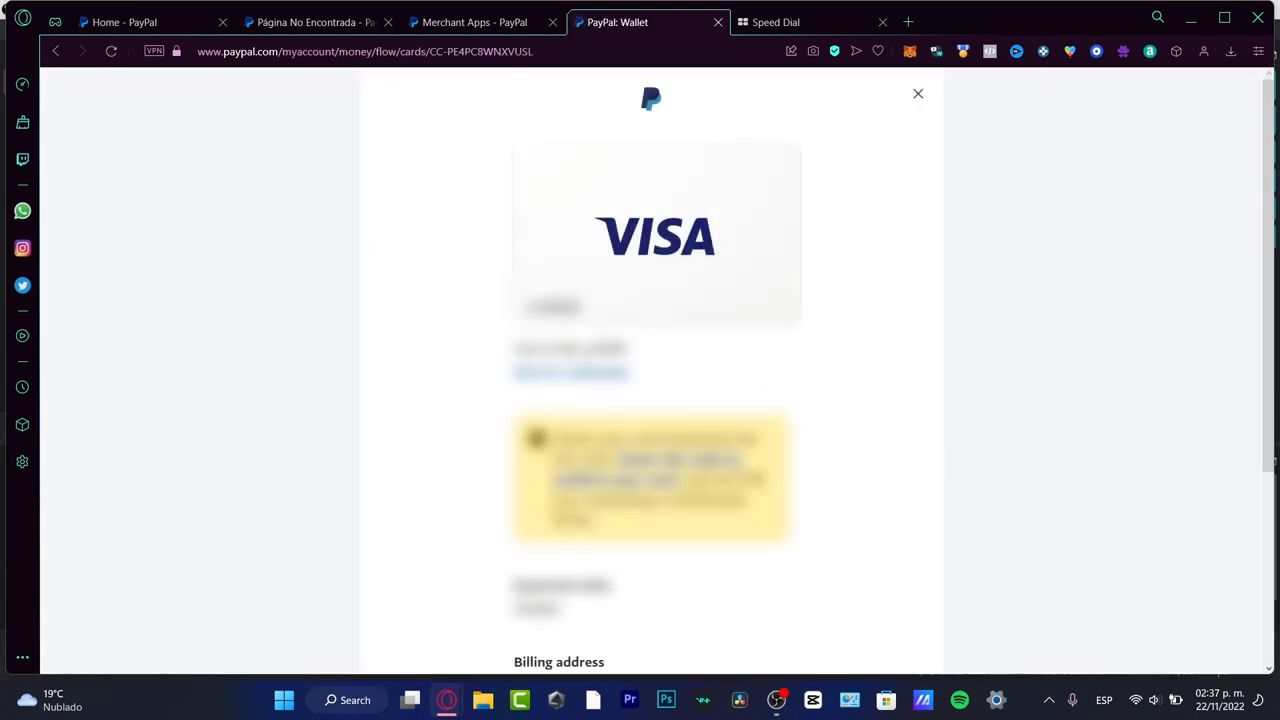
pyautogui.scroll(-3, 750, 390)
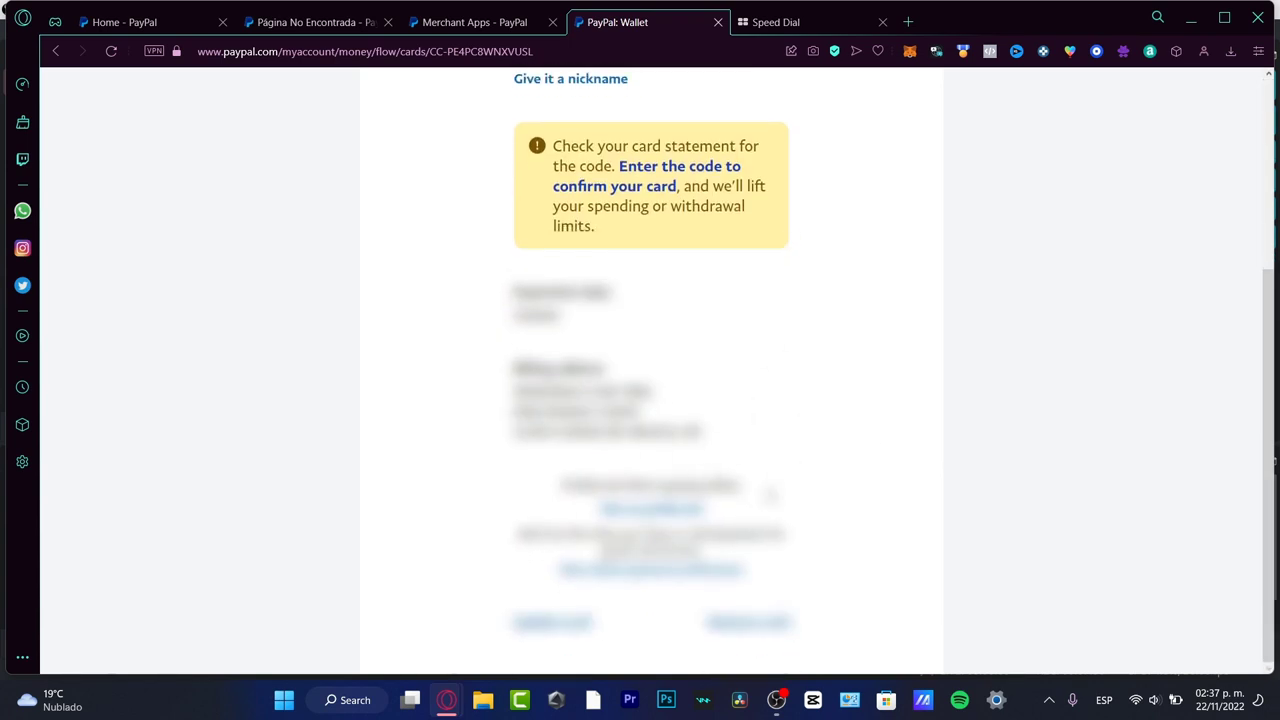
pyautogui.click(682, 173)
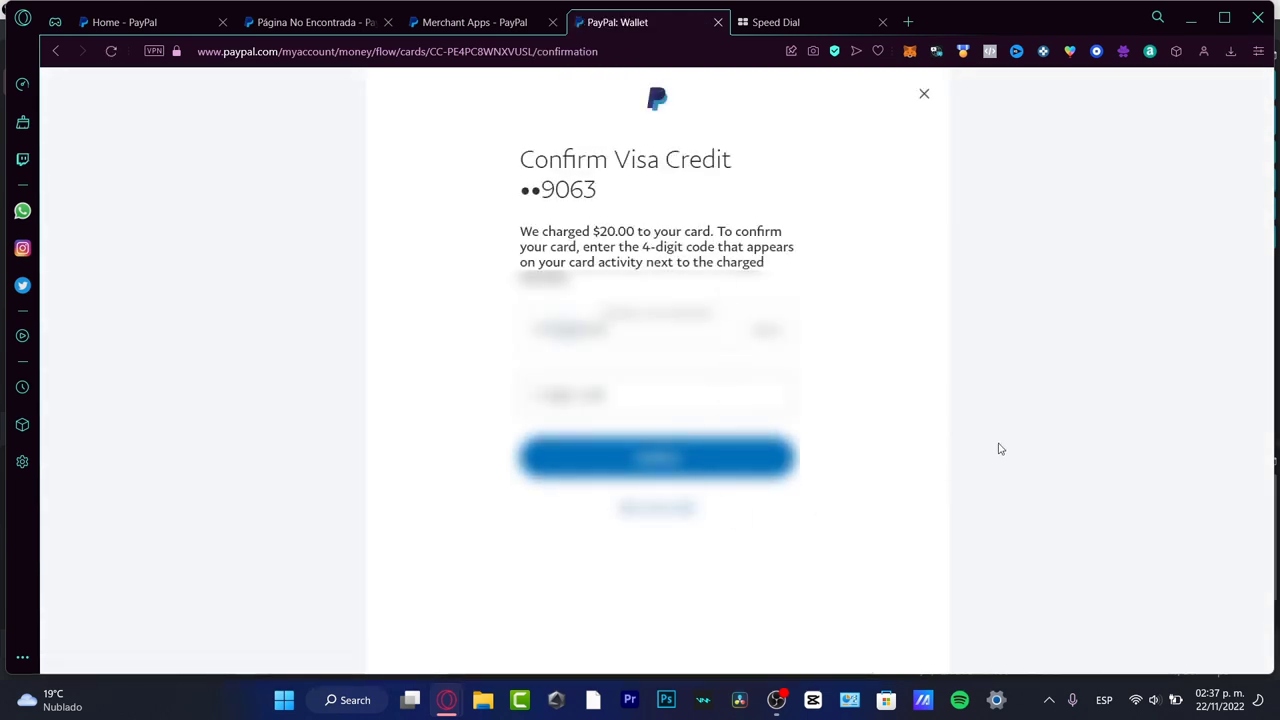
# Close the Confirm Visa Credit dialog and scroll the wallet down to the Cards section.
pyautogui.click(922, 97)
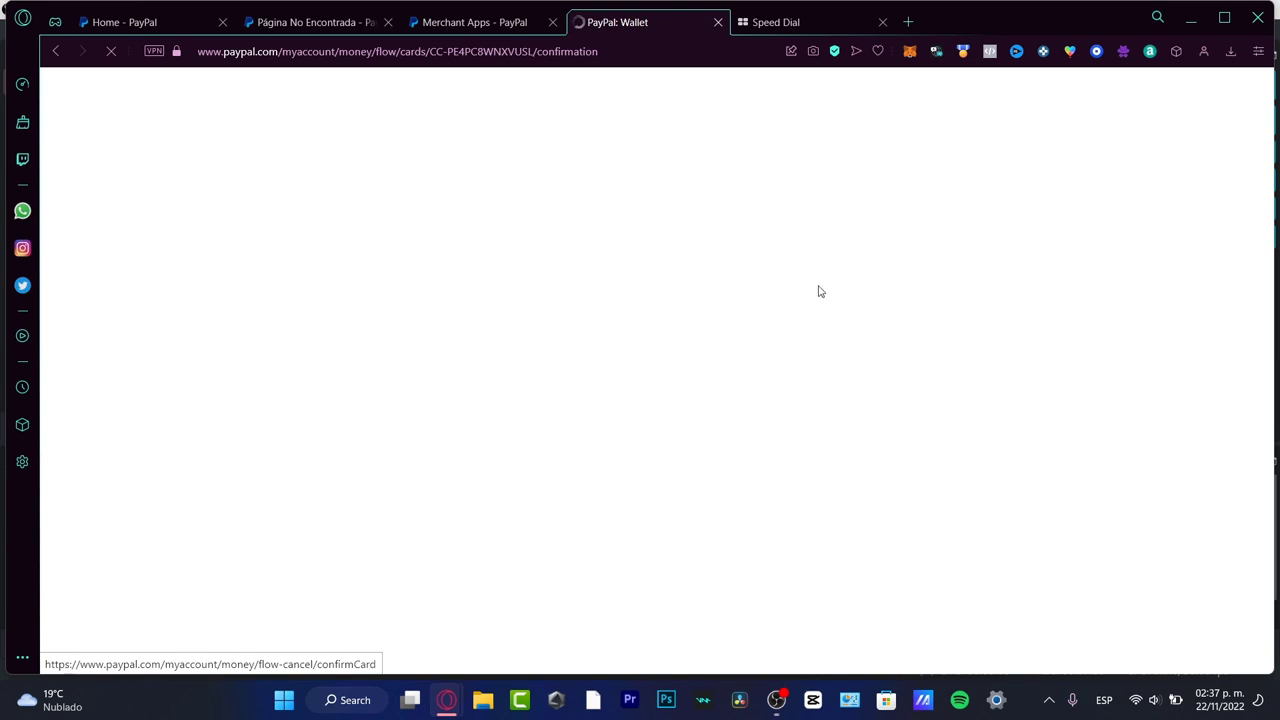
pyautogui.scroll(-4, 590, 230)
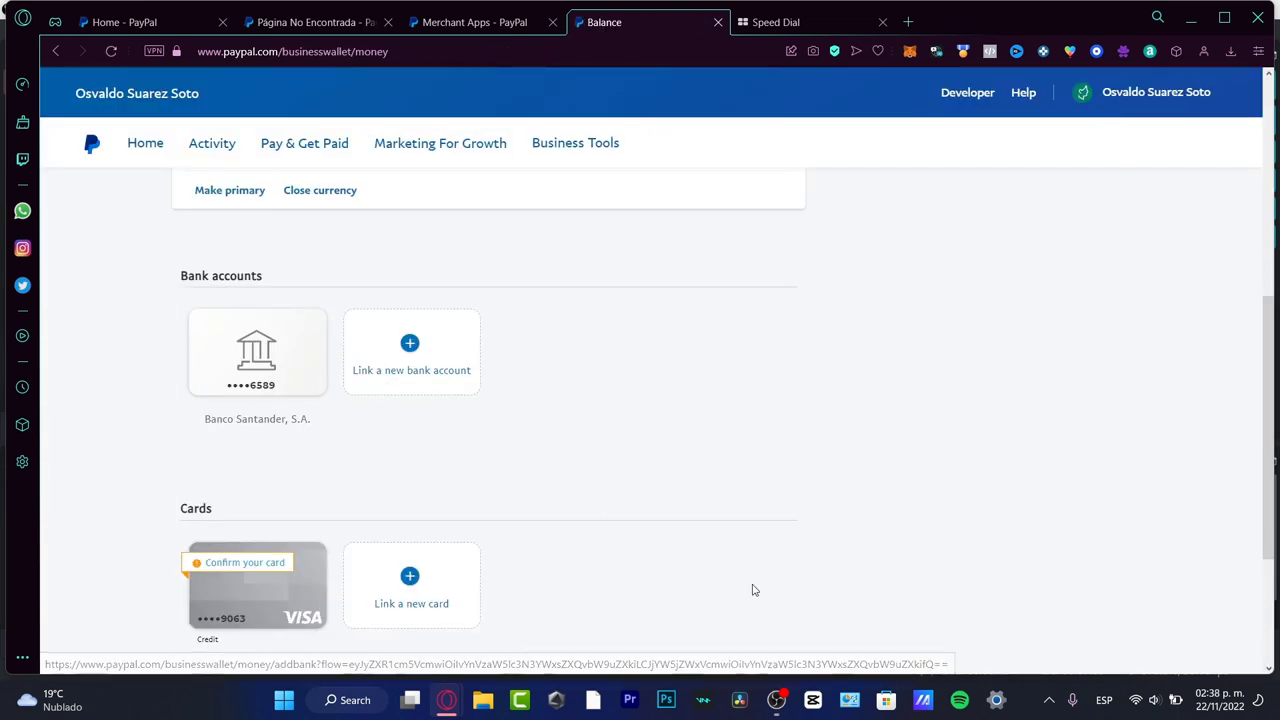
pyautogui.scroll(-3, 745, 457)
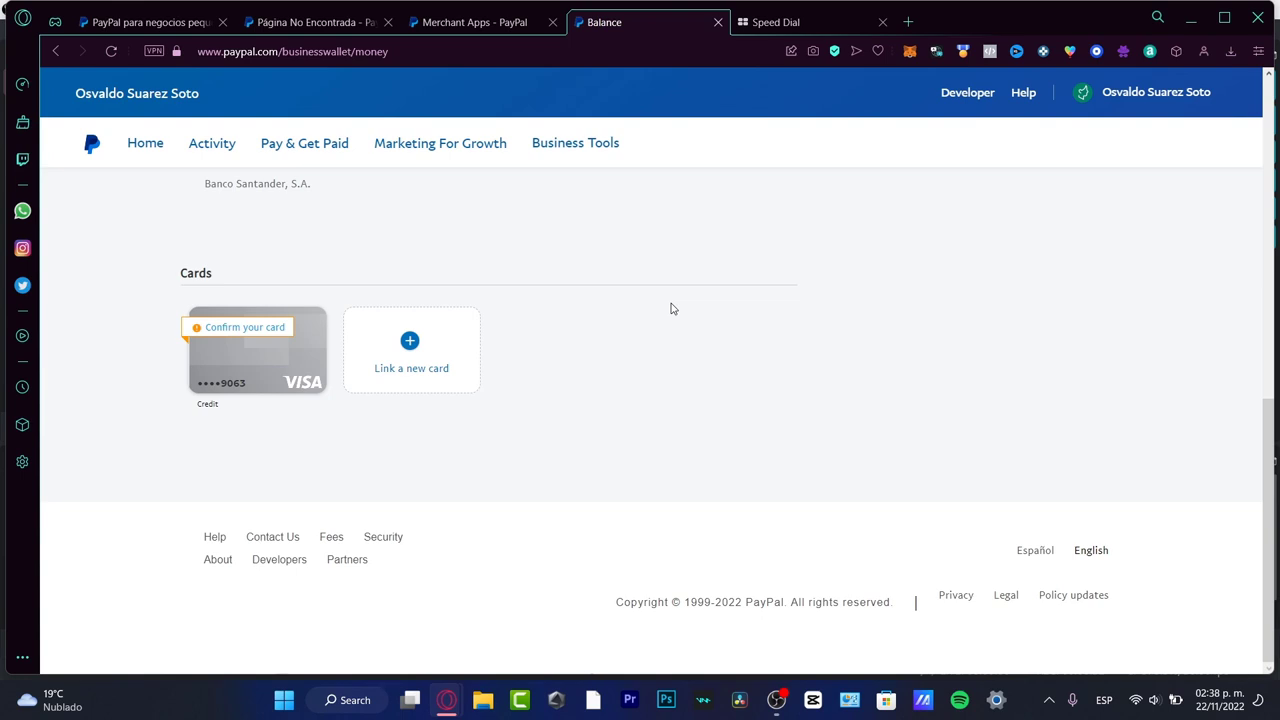
# Return to the top of the Balance page and highlight the 0.00 MXN available balance.
pyautogui.scroll(10, 789, 379)
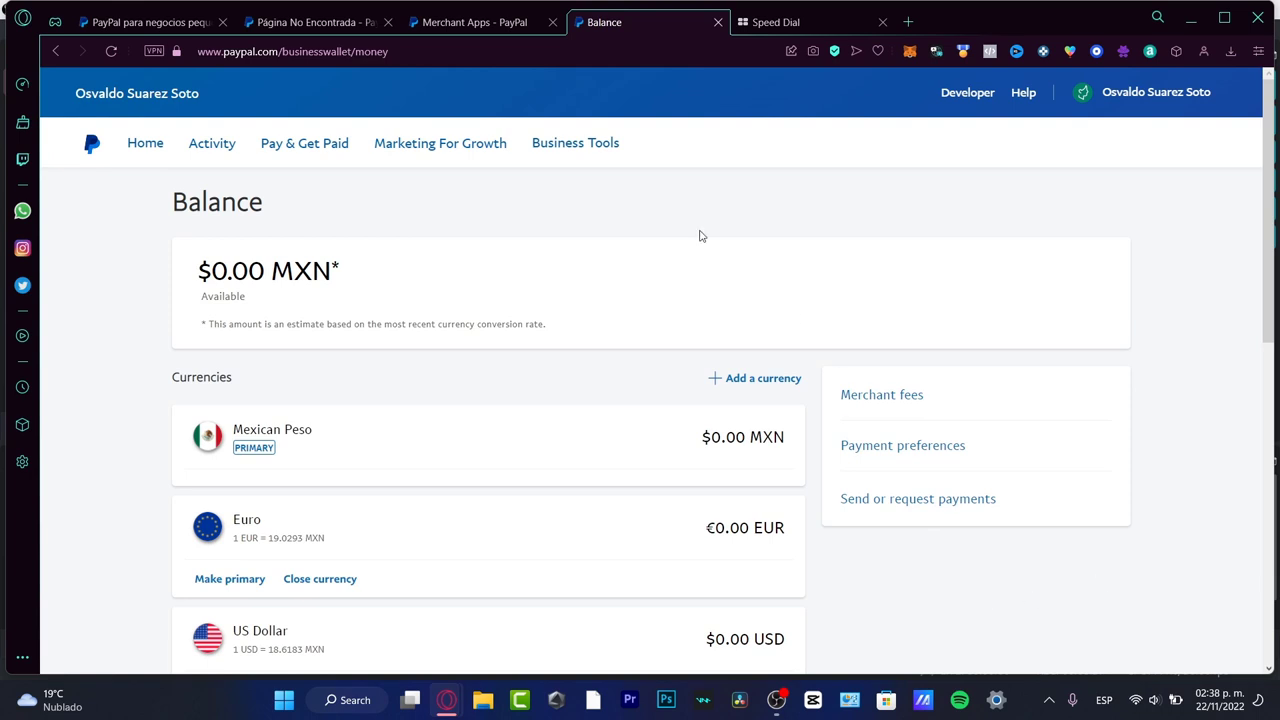
pyautogui.doubleClick(287, 213)
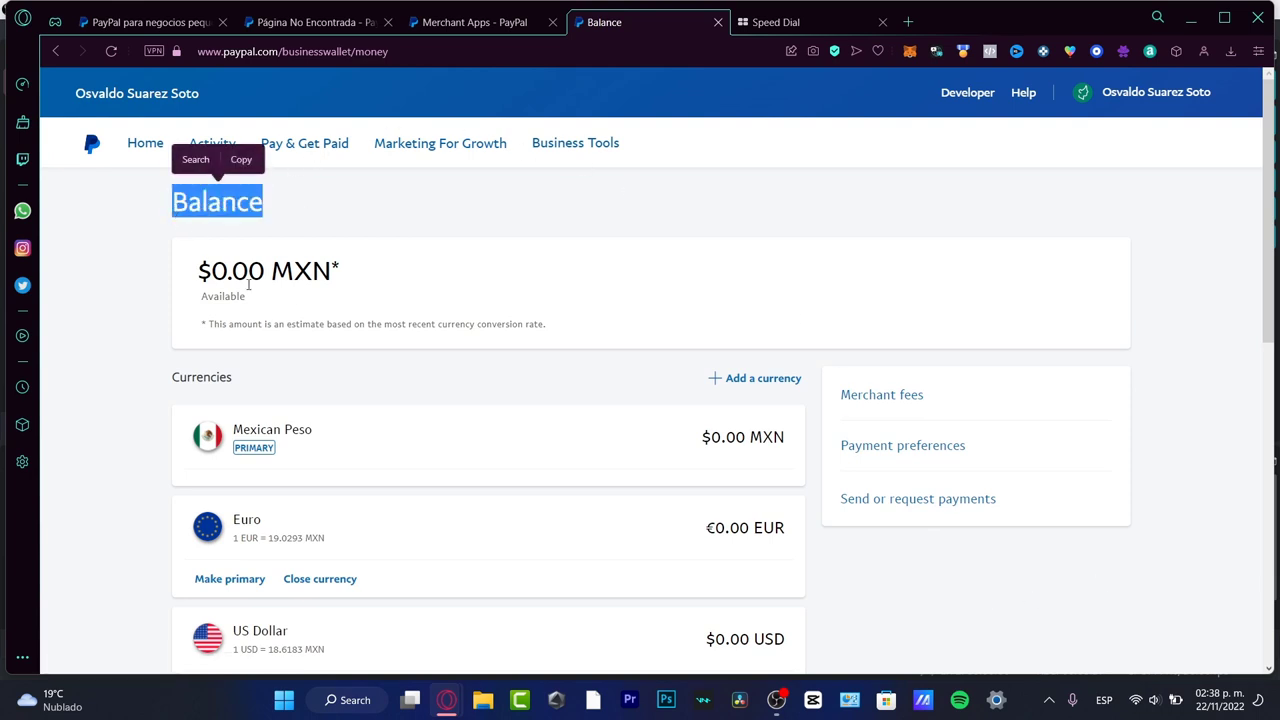
pyautogui.click(282, 294)
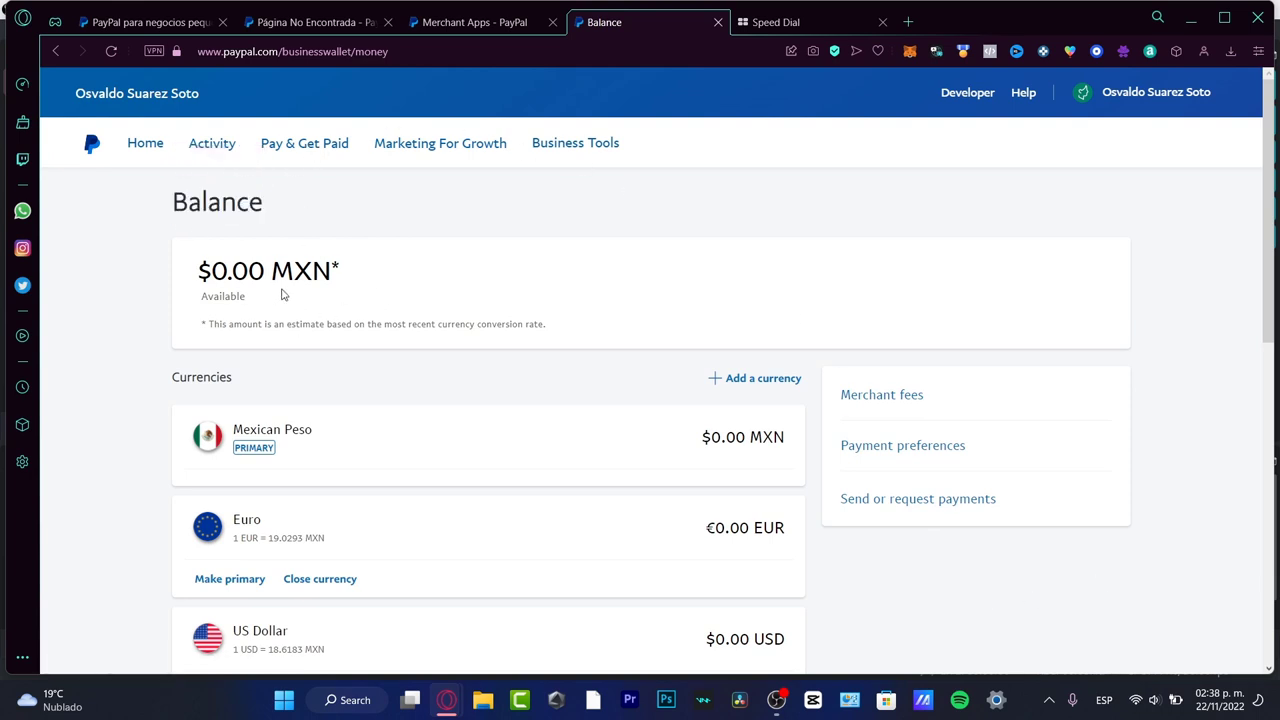
pyautogui.scroll(-10, 474, 360)
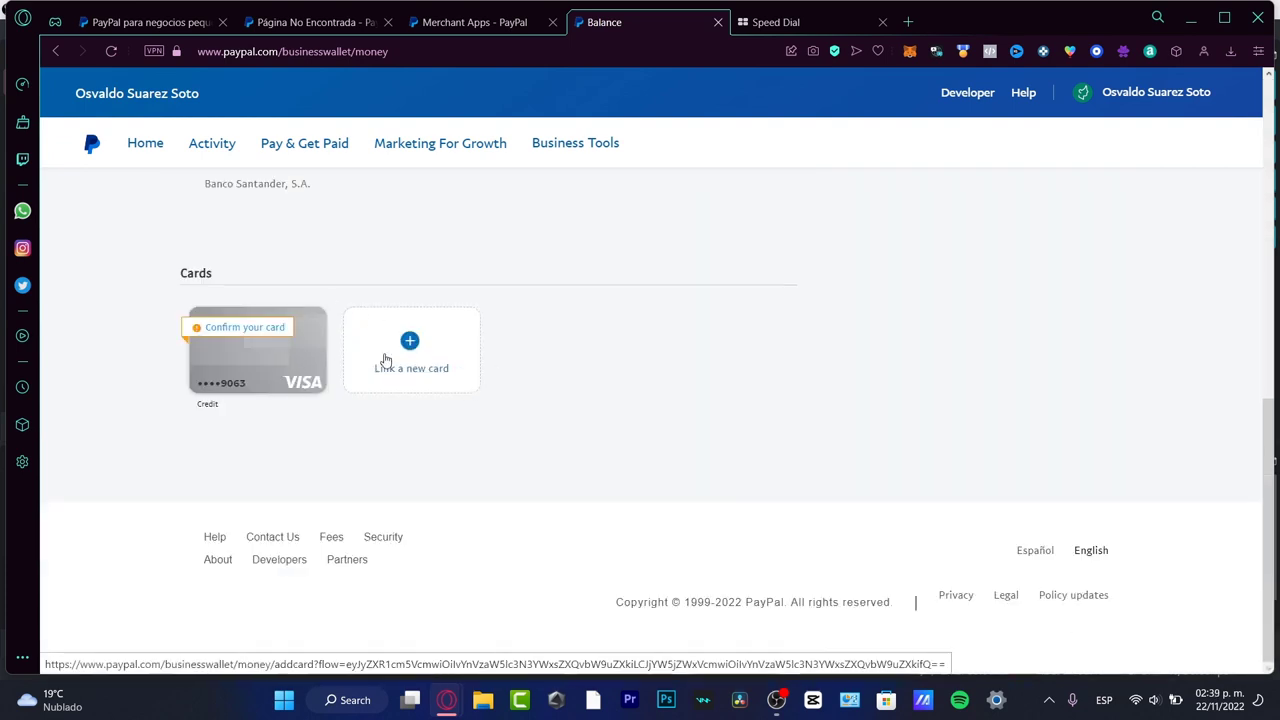
pyautogui.scroll(10, 300, 378)
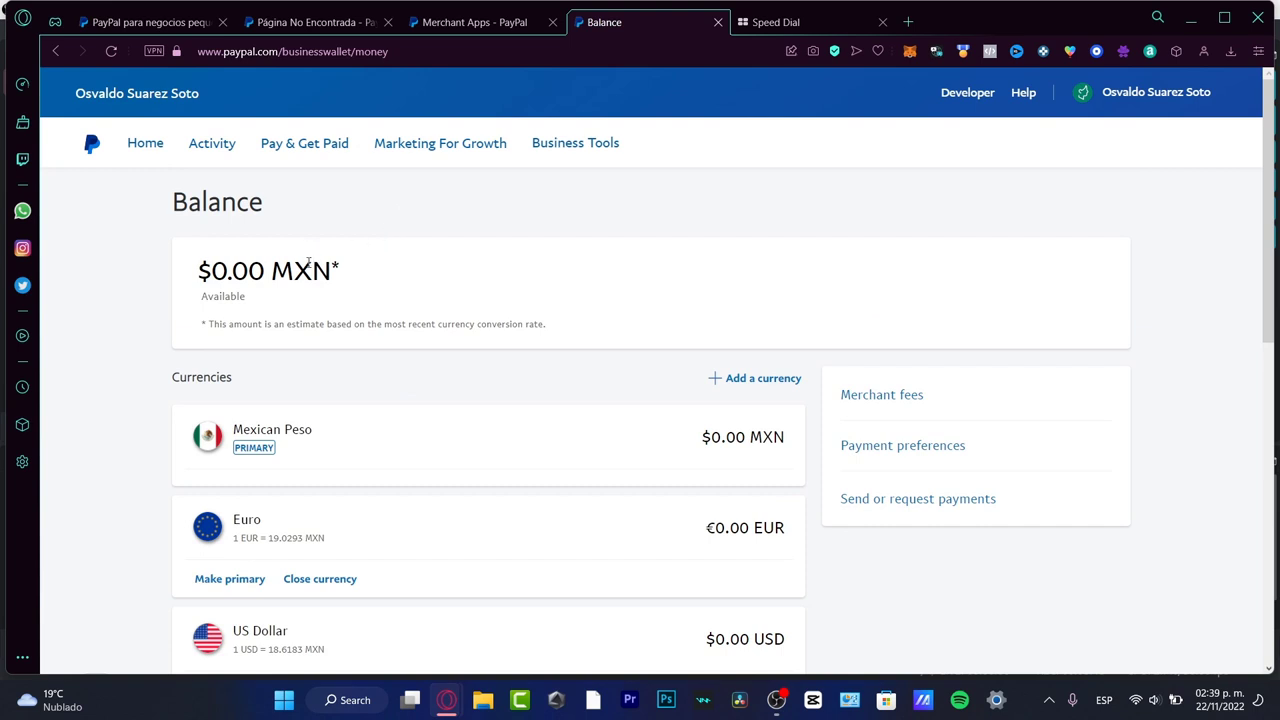
pyautogui.moveTo(333, 268); pyautogui.dragTo(211, 270)
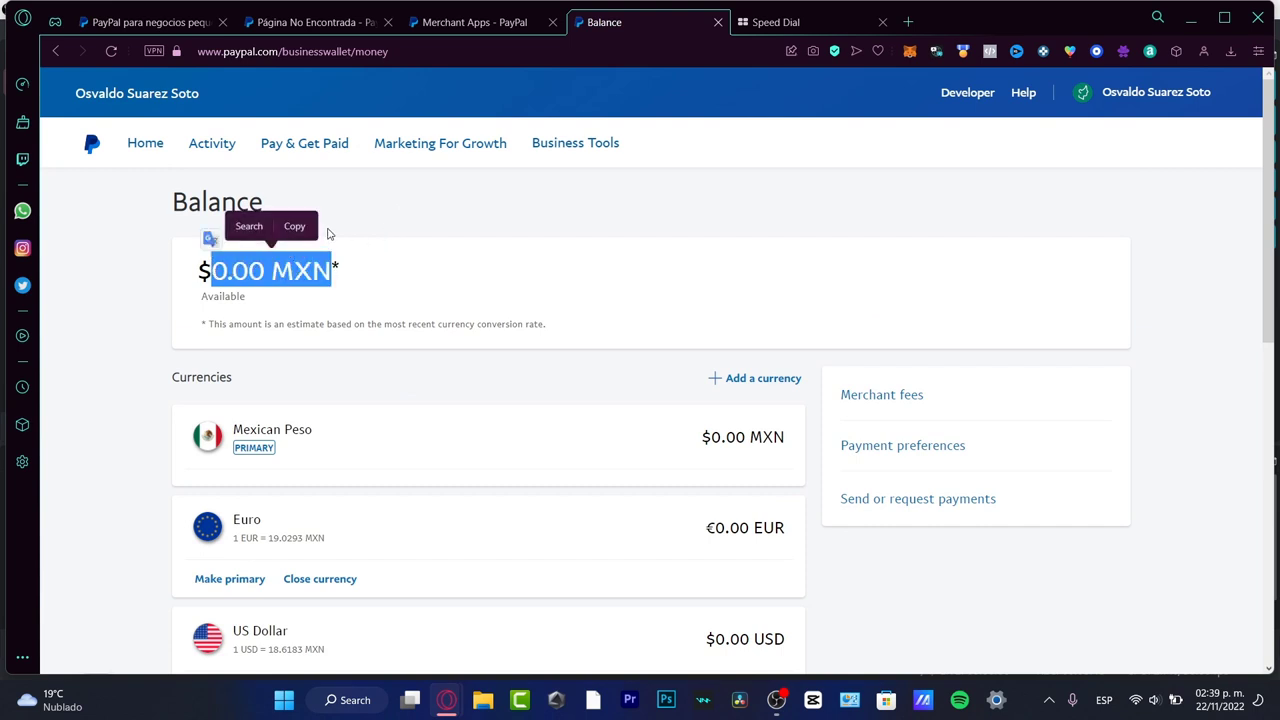
# Go to Home and sign back in by pasting the account password into Contraseña.
pyautogui.click(145, 143)
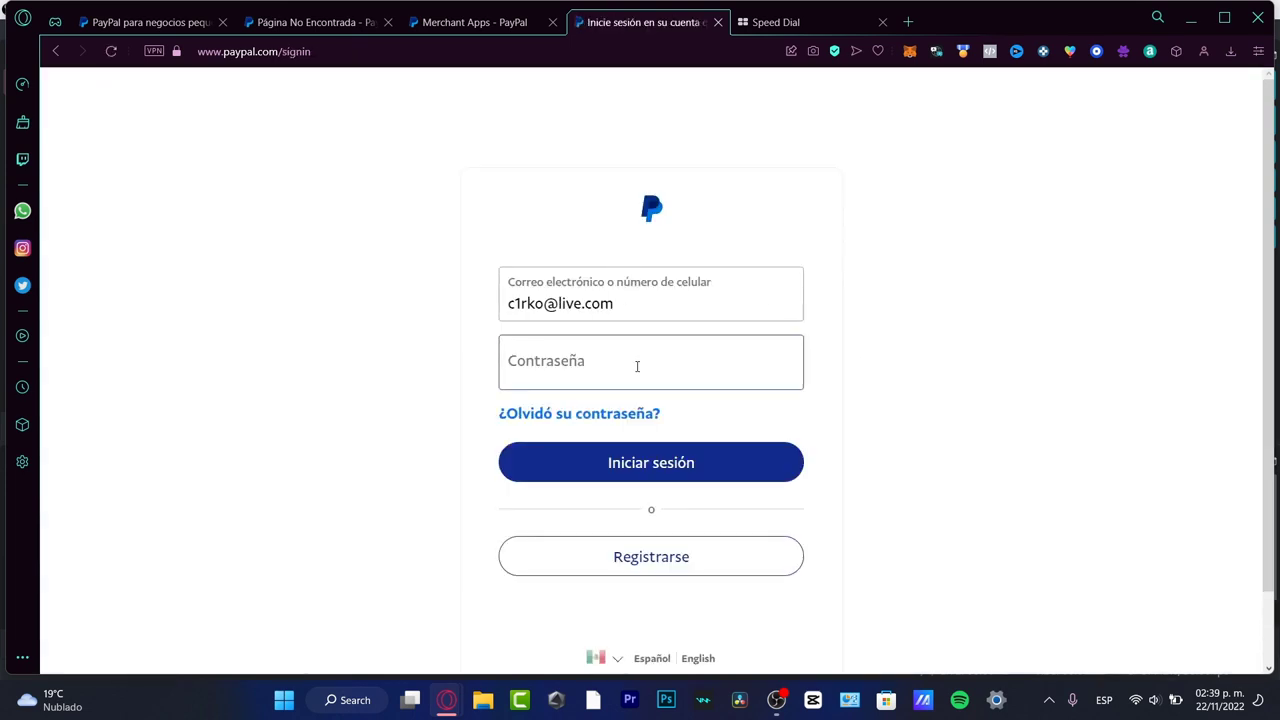
pyautogui.click(634, 366)
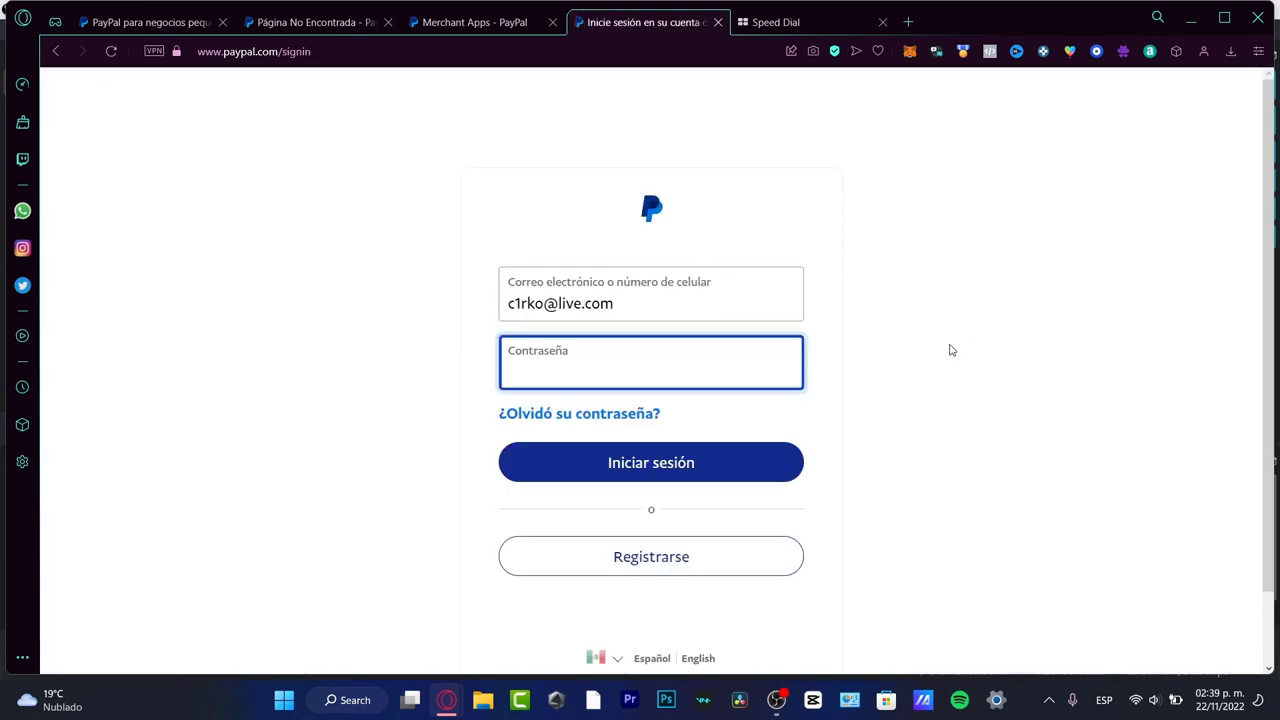
pyautogui.hotkey('ctrl', 'v')
pyautogui.press('Return')
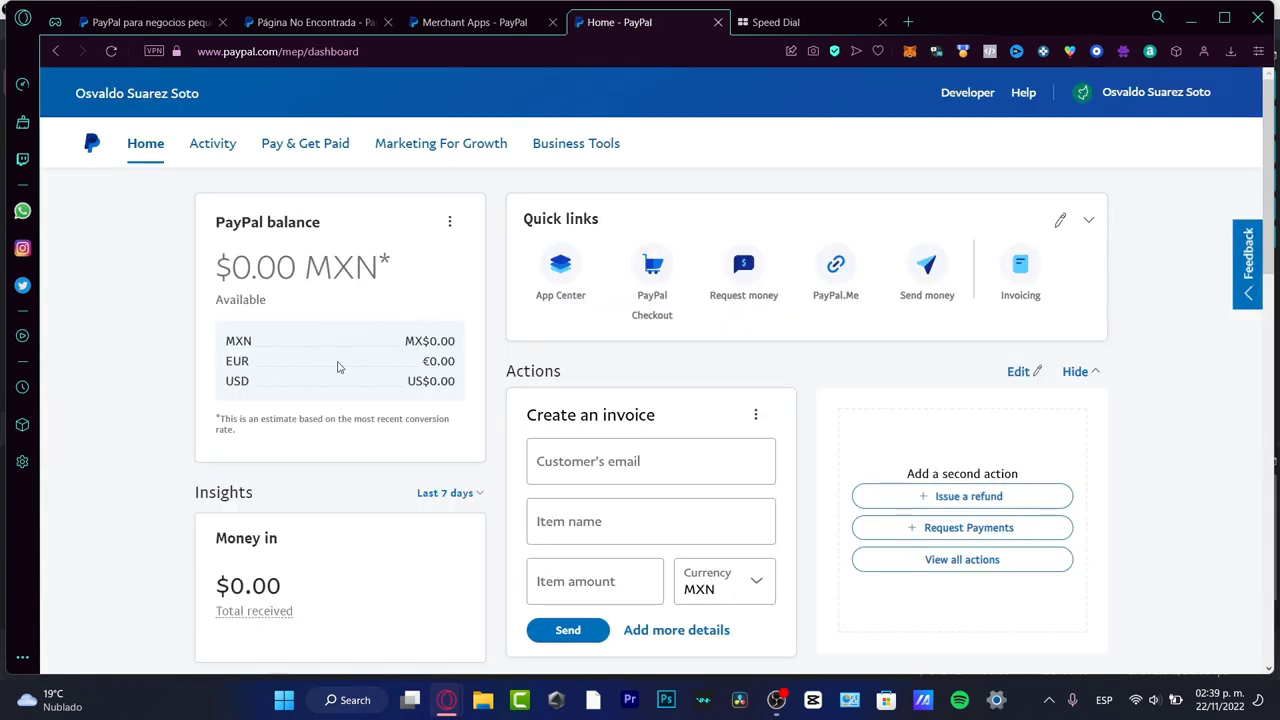
pyautogui.scroll(-5, 450, 440)
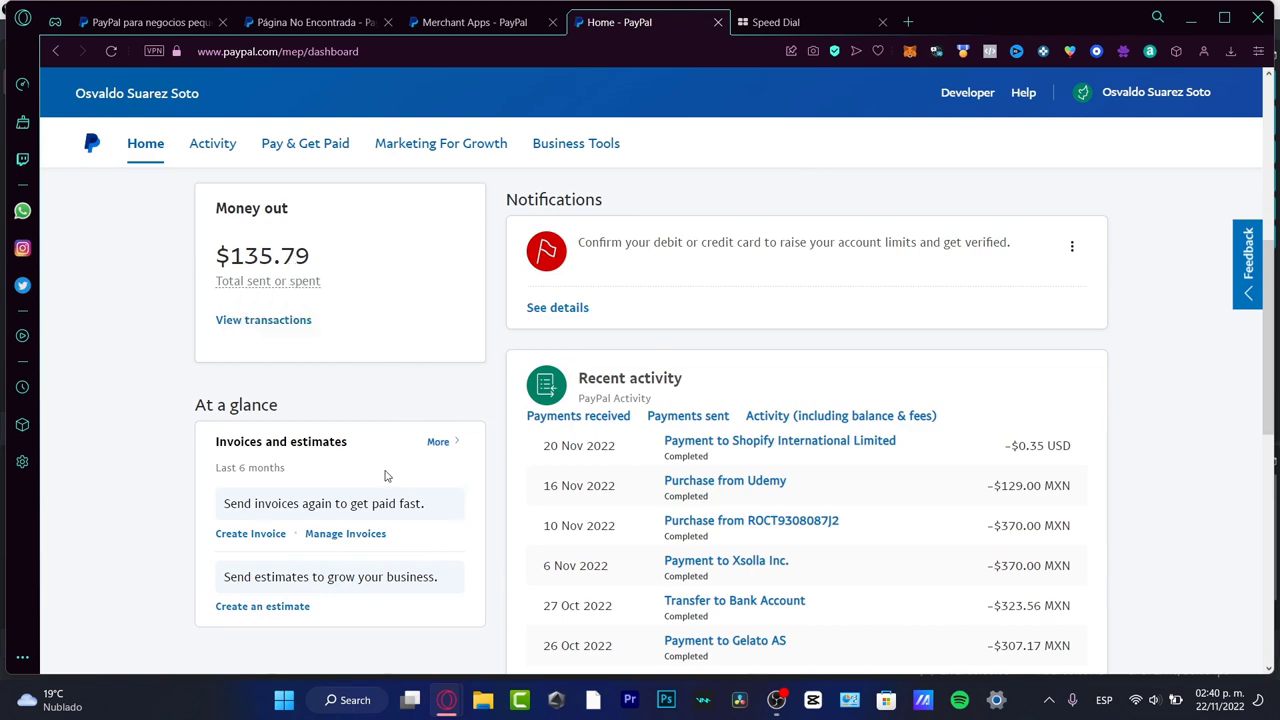
pyautogui.scroll(-3, 440, 460)
pyautogui.scroll(5, 397, 464)
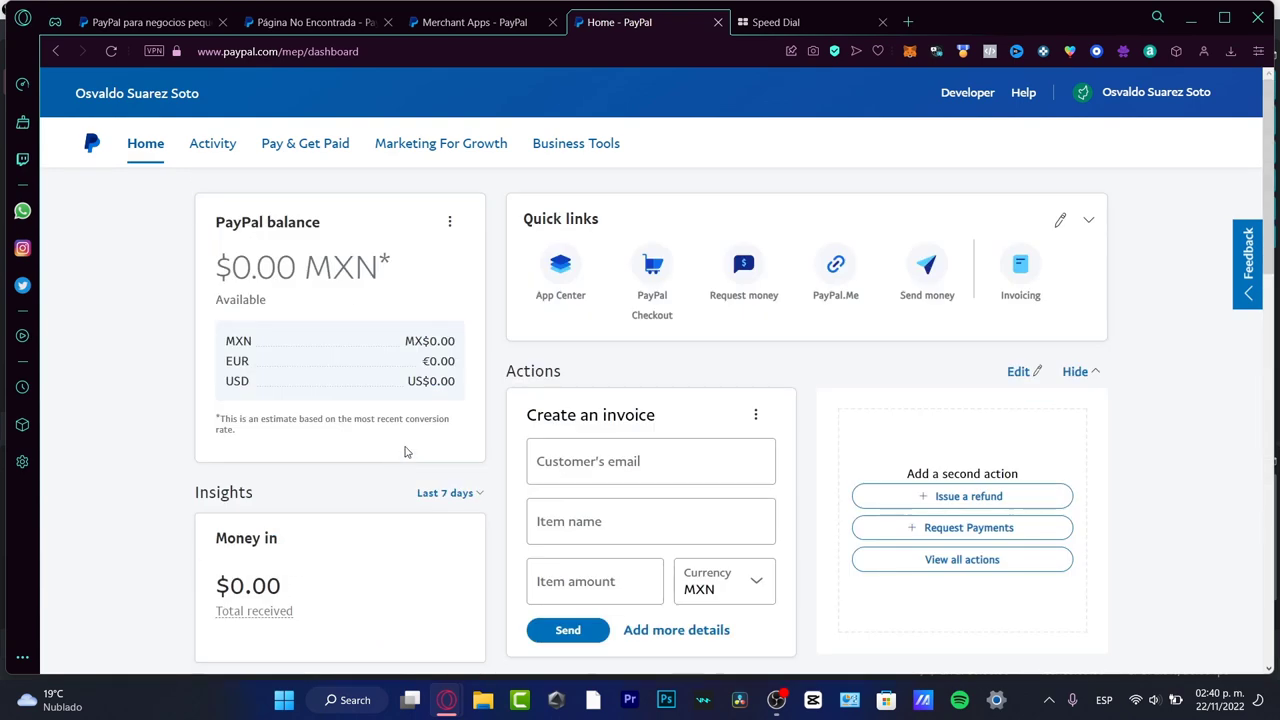
# From Pay & Get Paid > Banks & Cards, open Visa ••9063 and start entering its confirmation code.
pyautogui.click(310, 163)
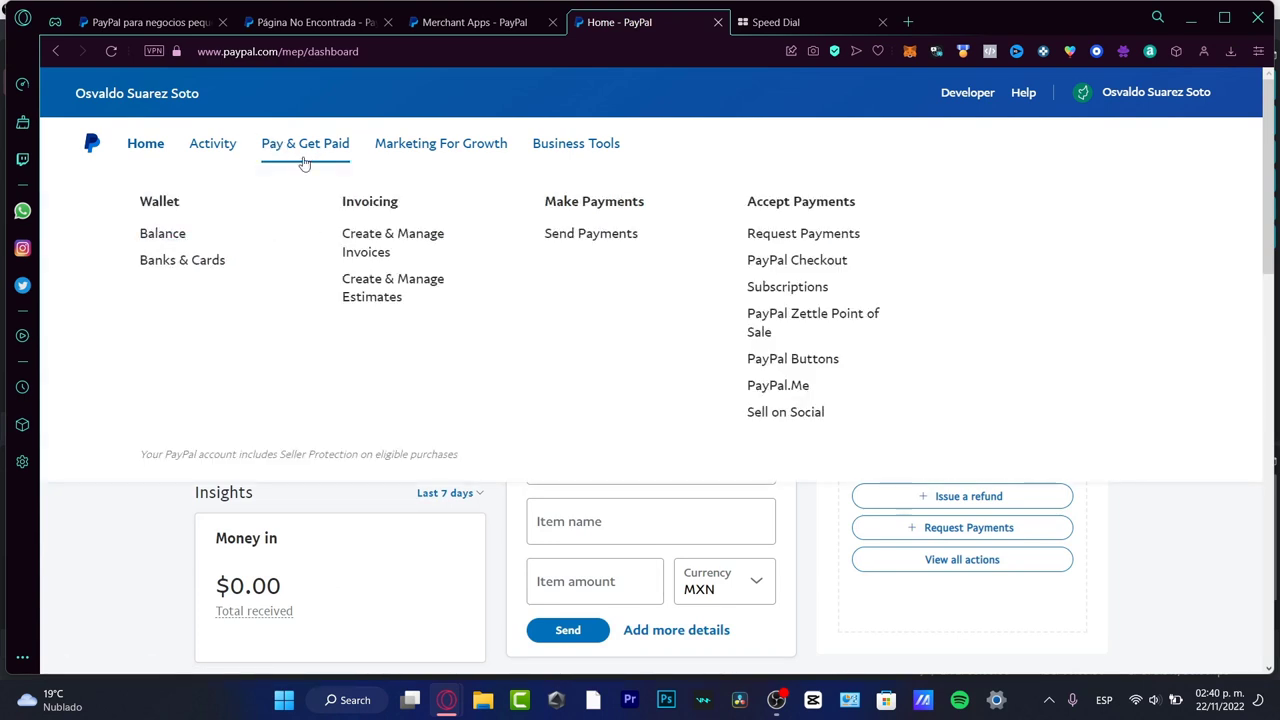
pyautogui.click(181, 261)
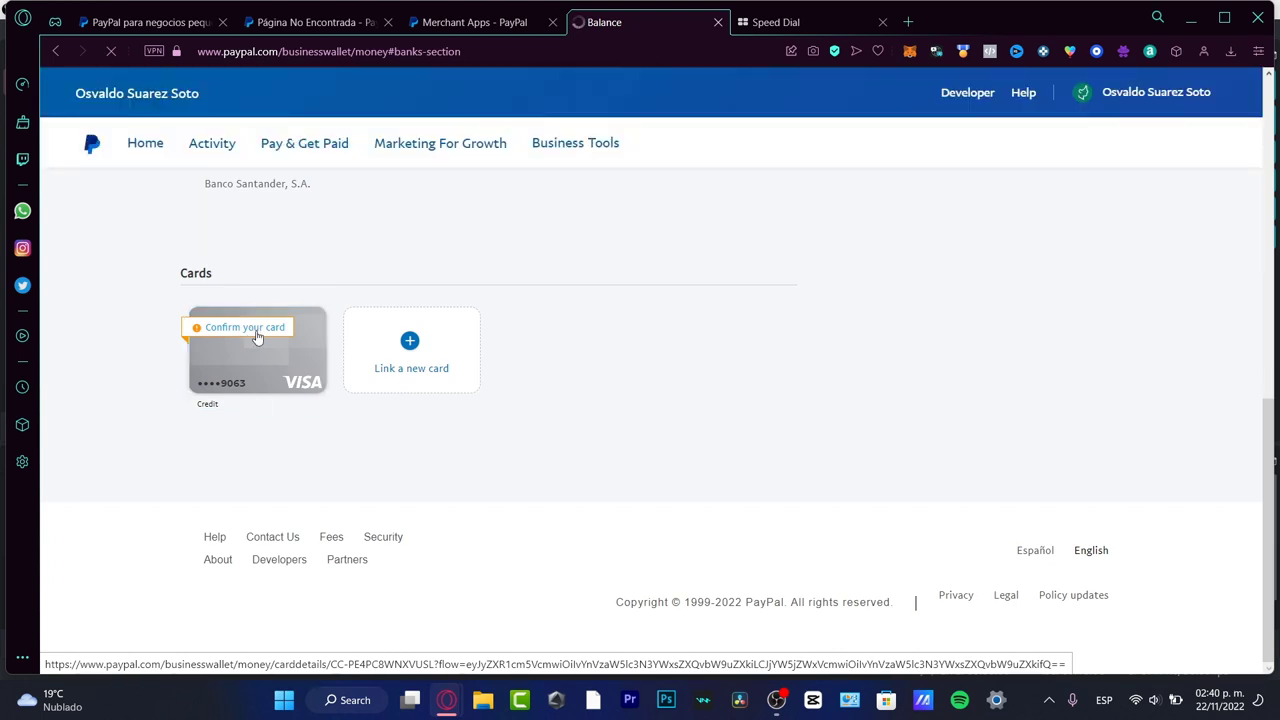
pyautogui.click(256, 334)
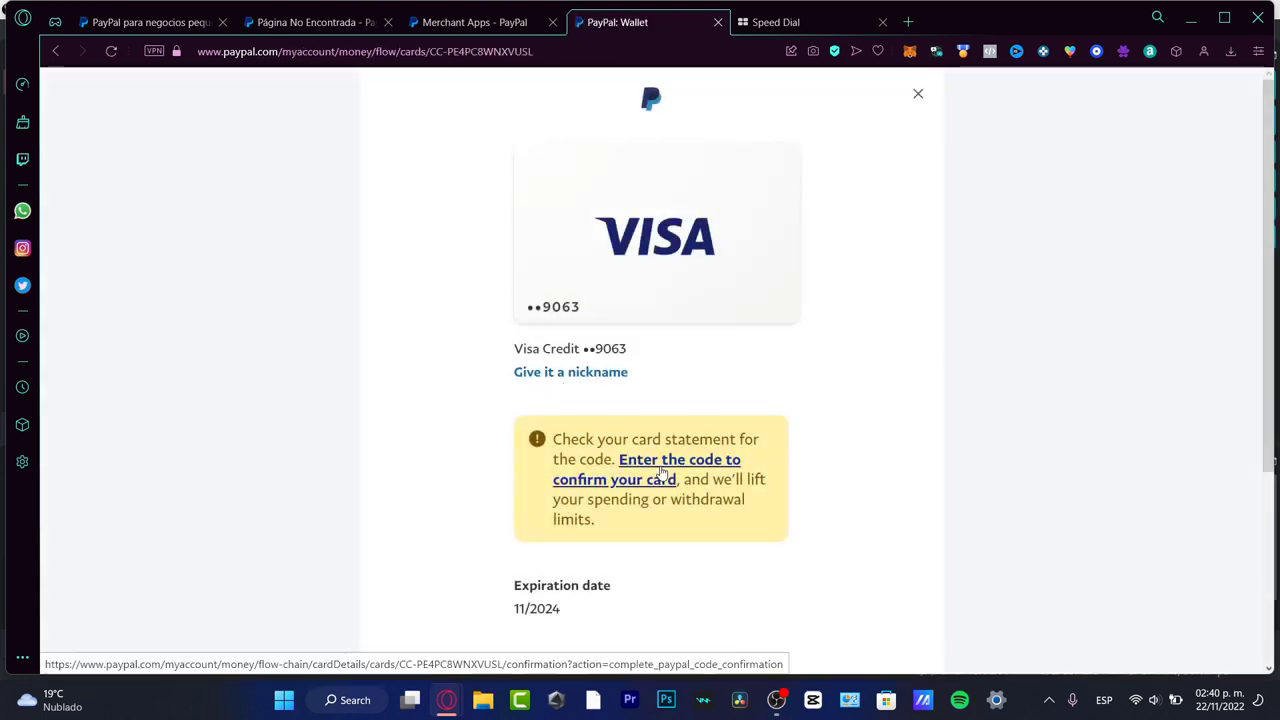
pyautogui.click(652, 480)
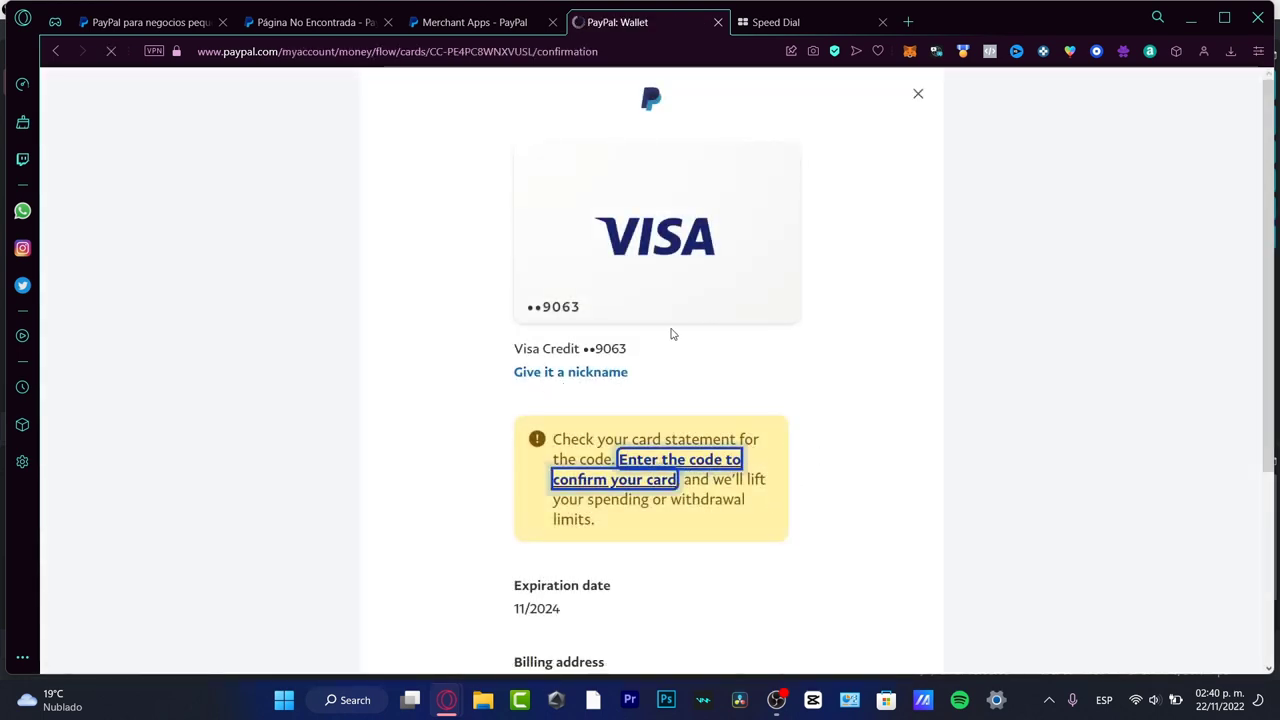
# Enter the 4-digit statement code for Visa ••9063 and dismiss the card-confirmed message.
pyautogui.click(610, 404)
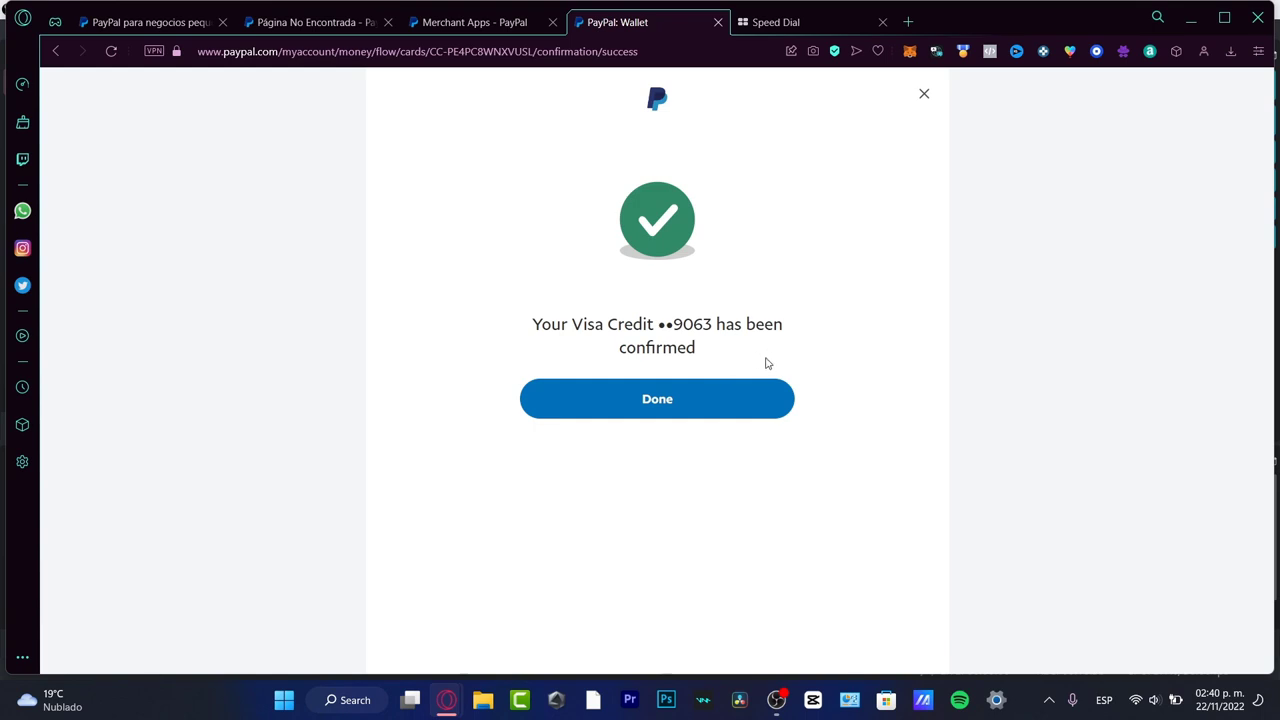
pyautogui.click(695, 412)
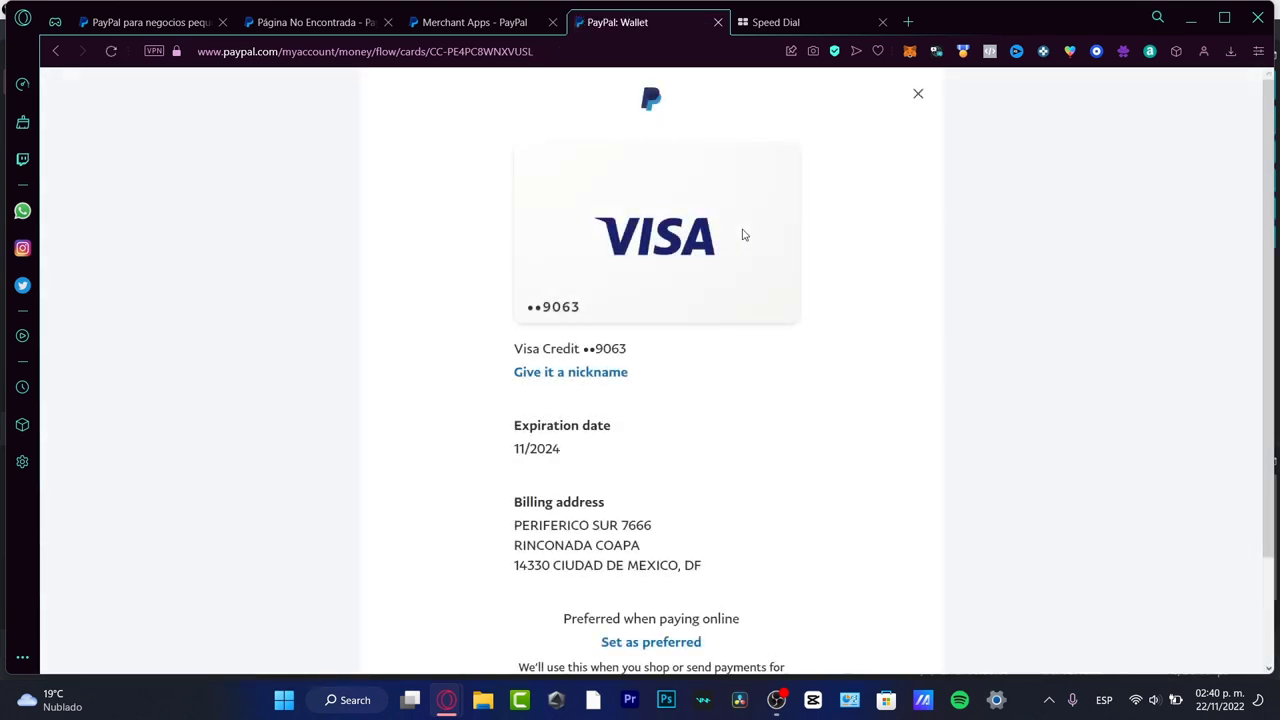
pyautogui.scroll(-2, 751, 240)
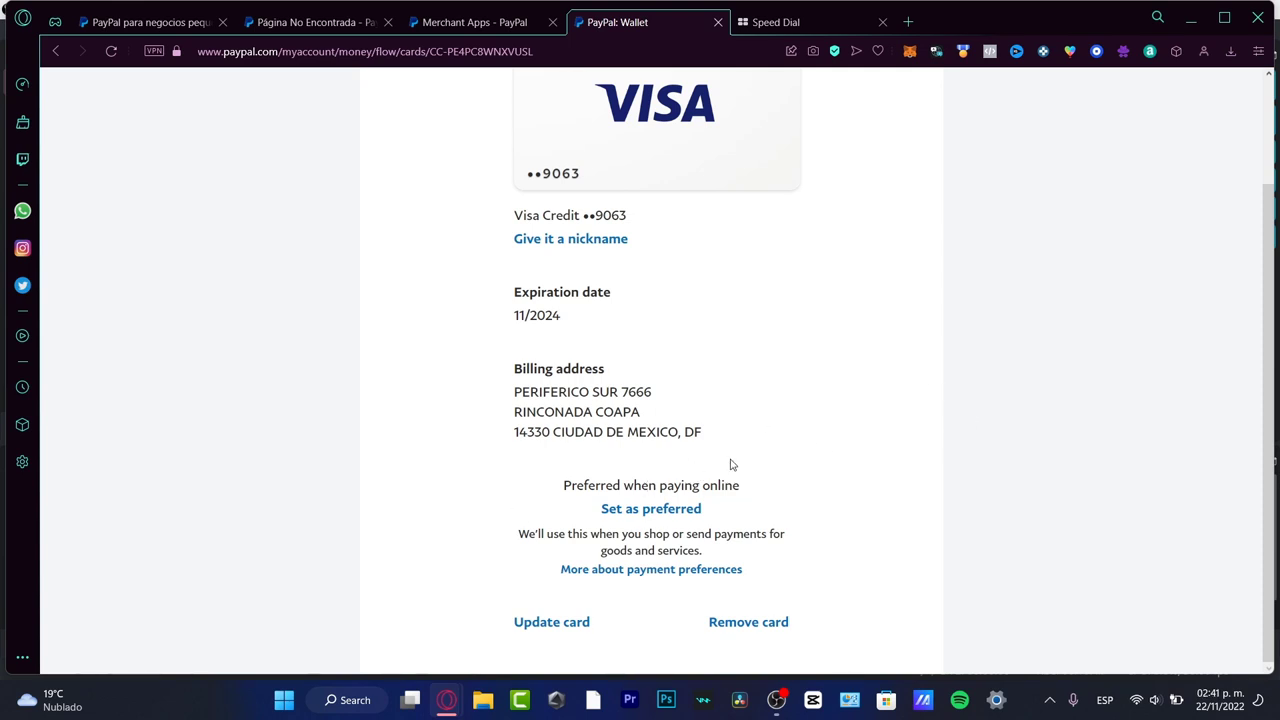
pyautogui.scroll(2, 686, 300)
pyautogui.scroll(-2, 794, 374)
pyautogui.scroll(2, 854, 465)
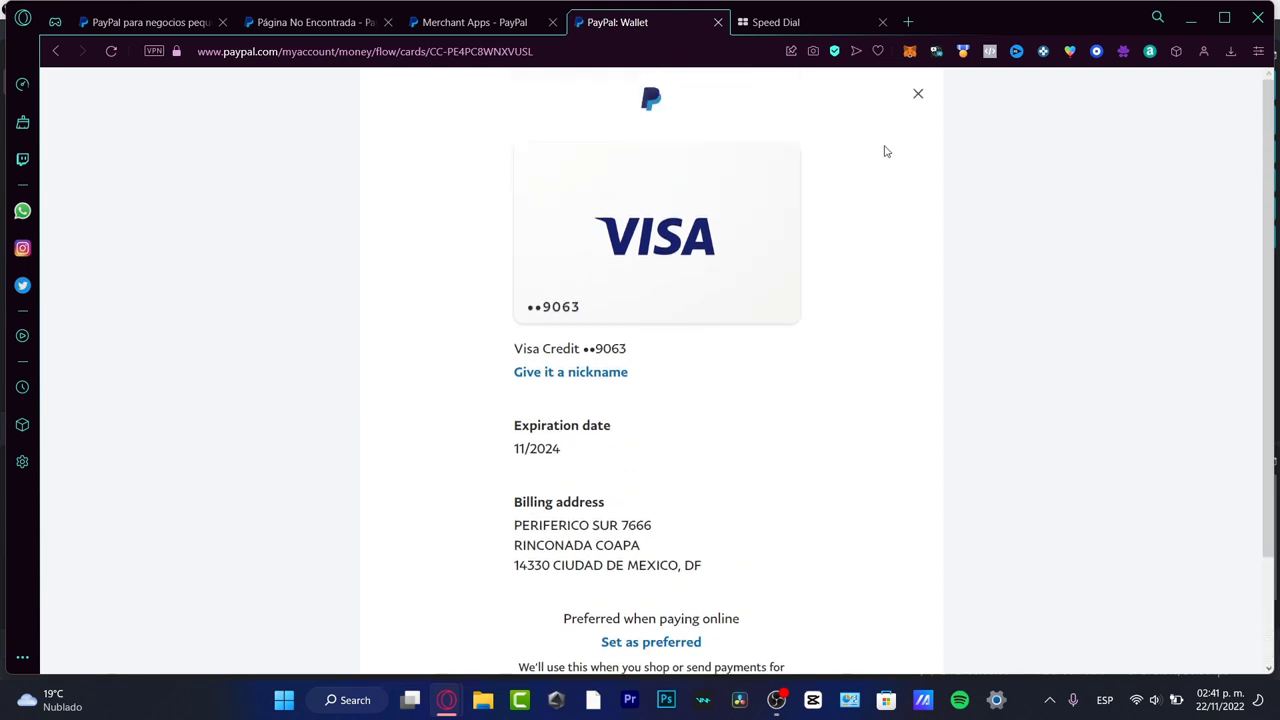
pyautogui.scroll(-2, 918, 285)
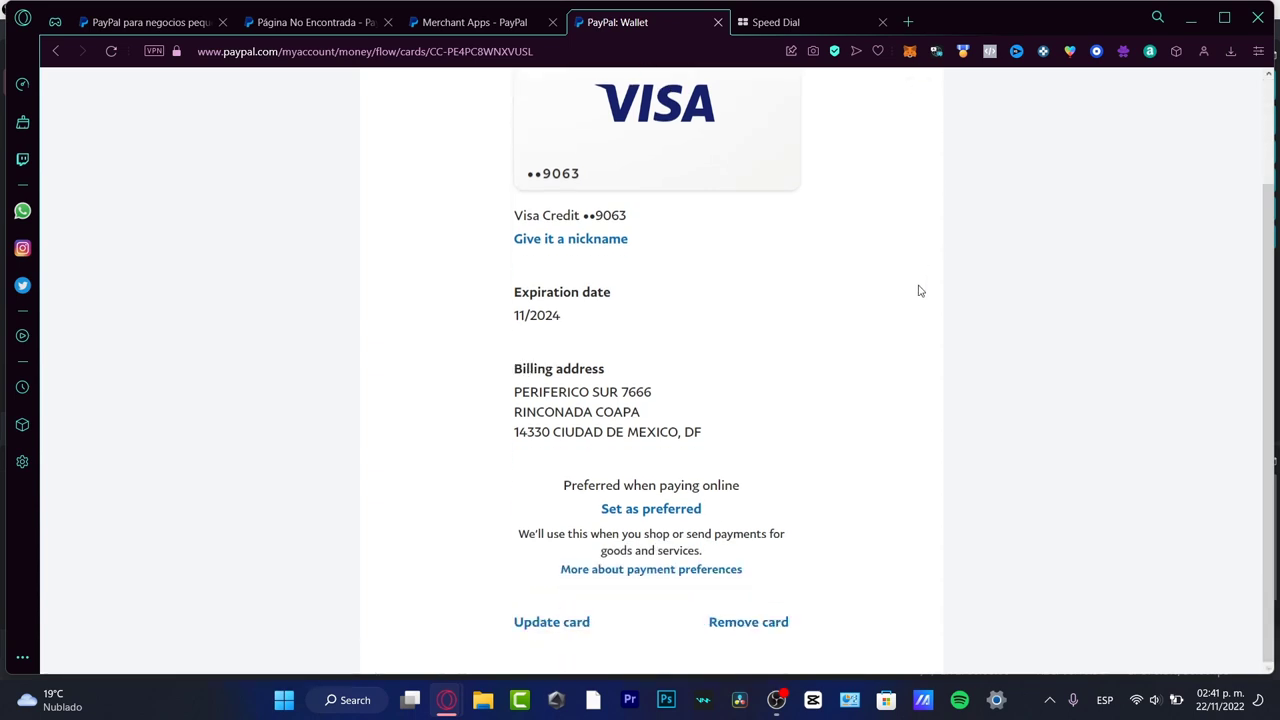
pyautogui.scroll(2, 920, 291)
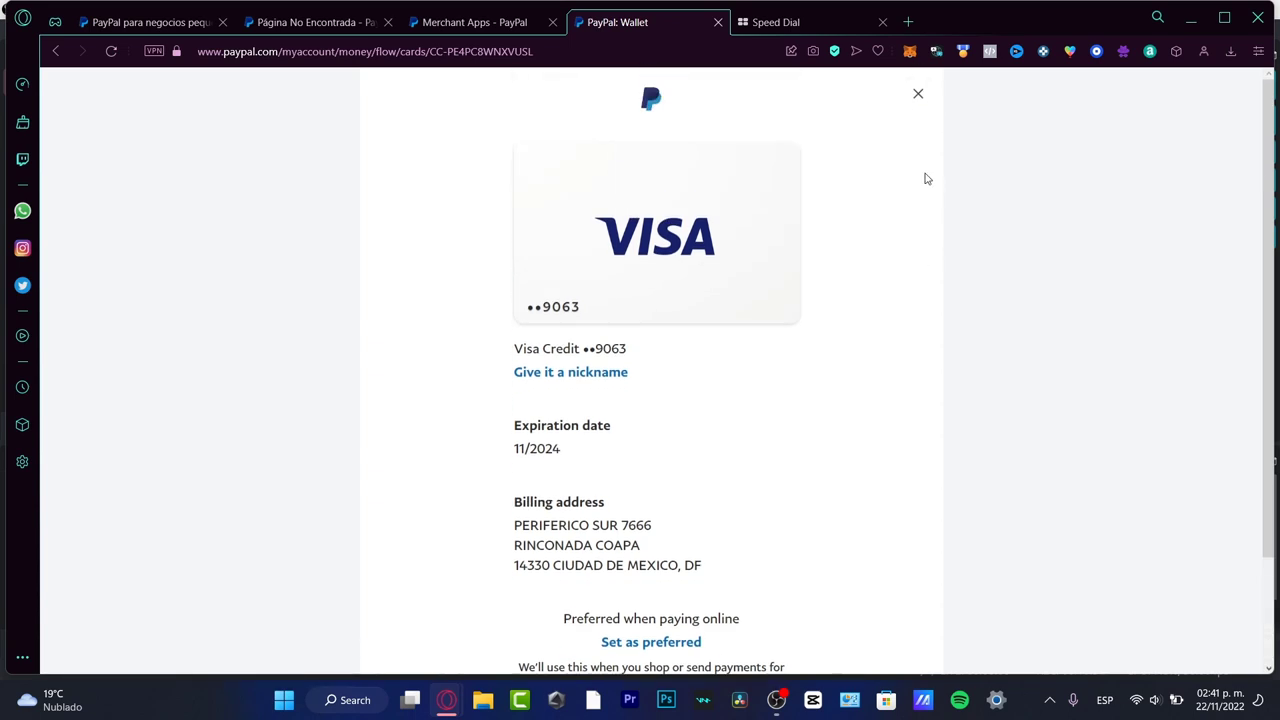
pyautogui.click(917, 92)
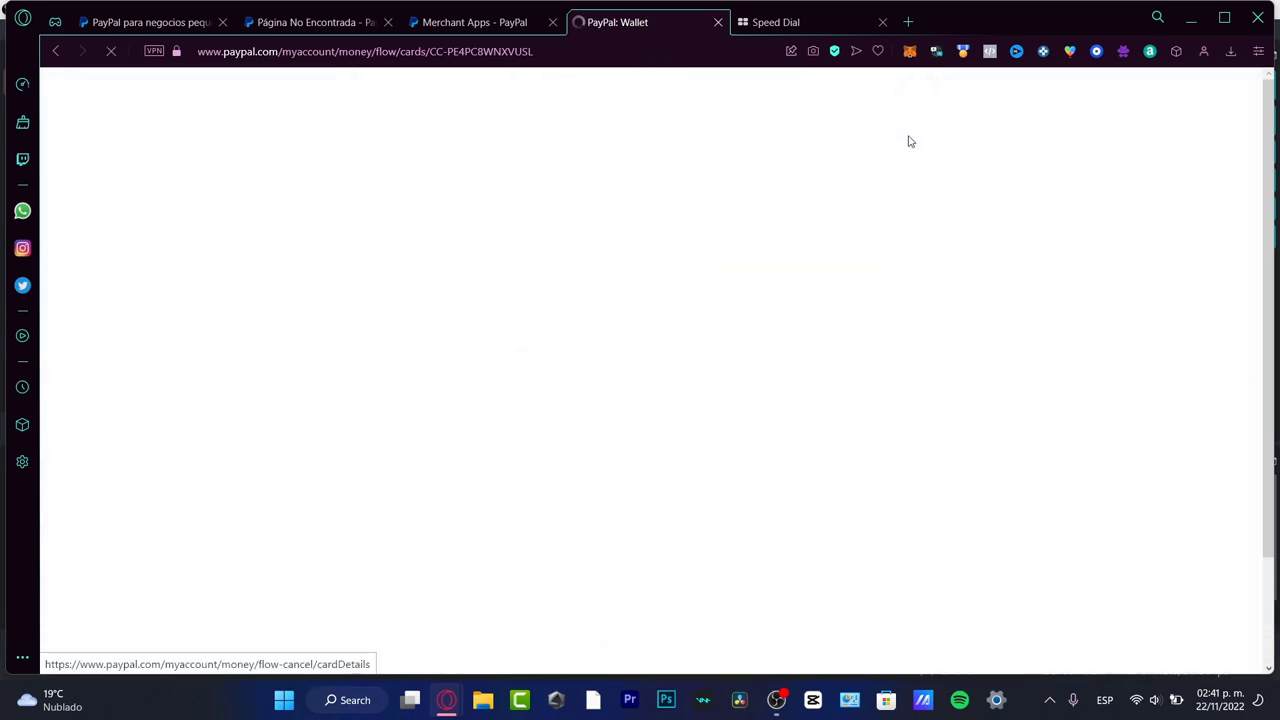